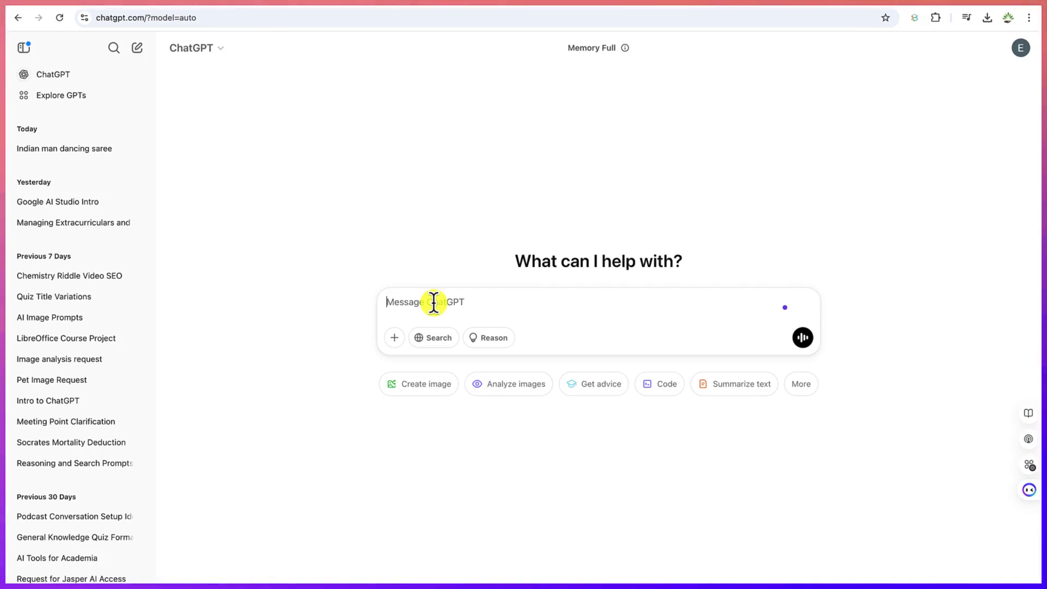
# Ask ChatGPT for three prompts to generate an image of a Malaysian man dancing in local dress
pyautogui.write('Can you give me 3 basic prompts to generate the image of a malaysian man dancing in a local dress to be imputted into leonardo ai, be as detailed as possible')
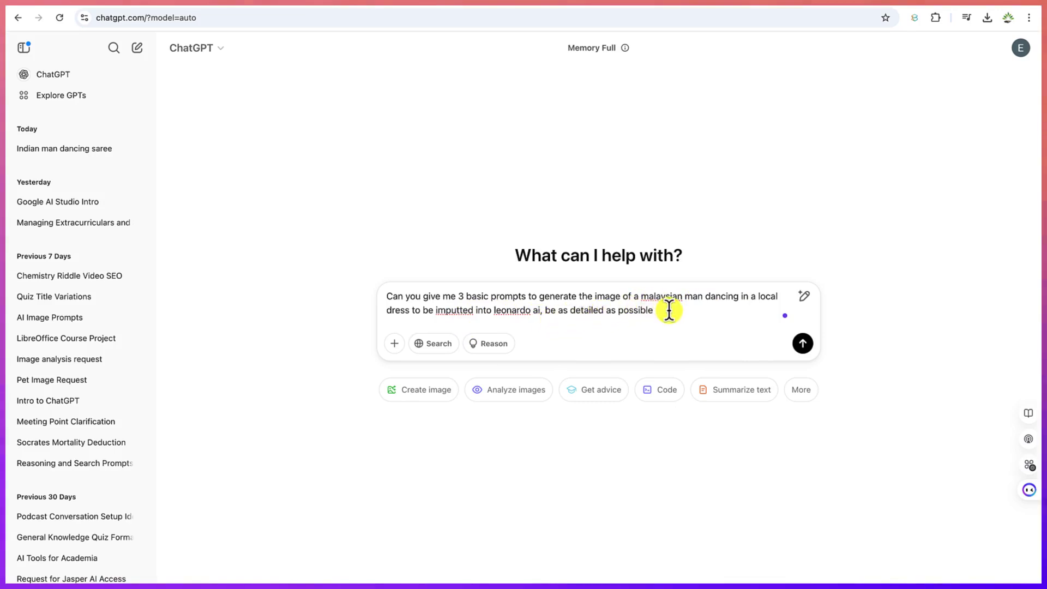
pyautogui.press('Return')
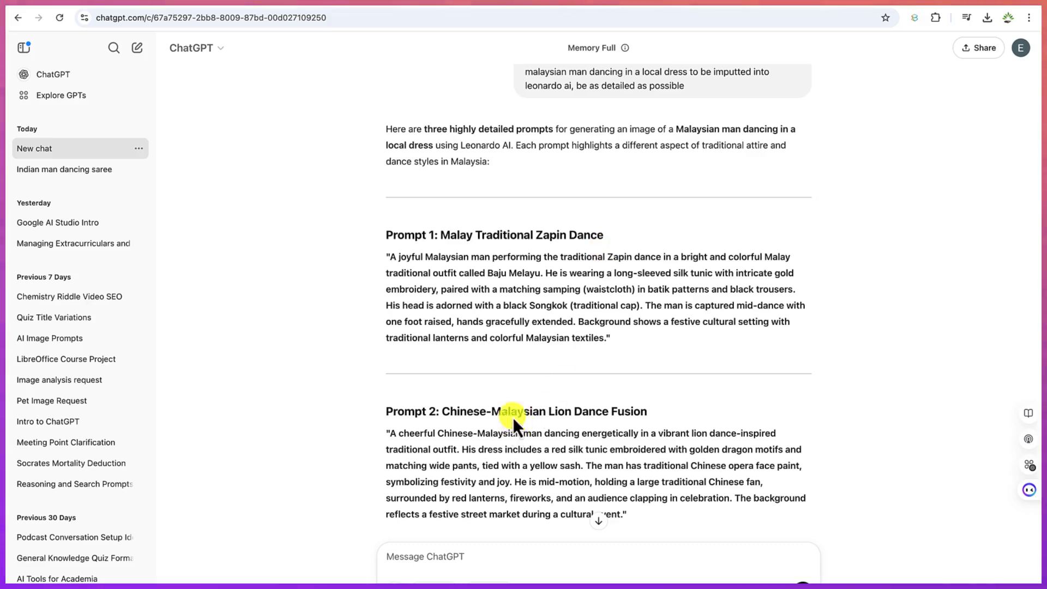
# Select the Prompt 1 Zapin dance paragraph and open a new tab for Leonardo.Ai
pyautogui.scroll(-5, 519, 406)
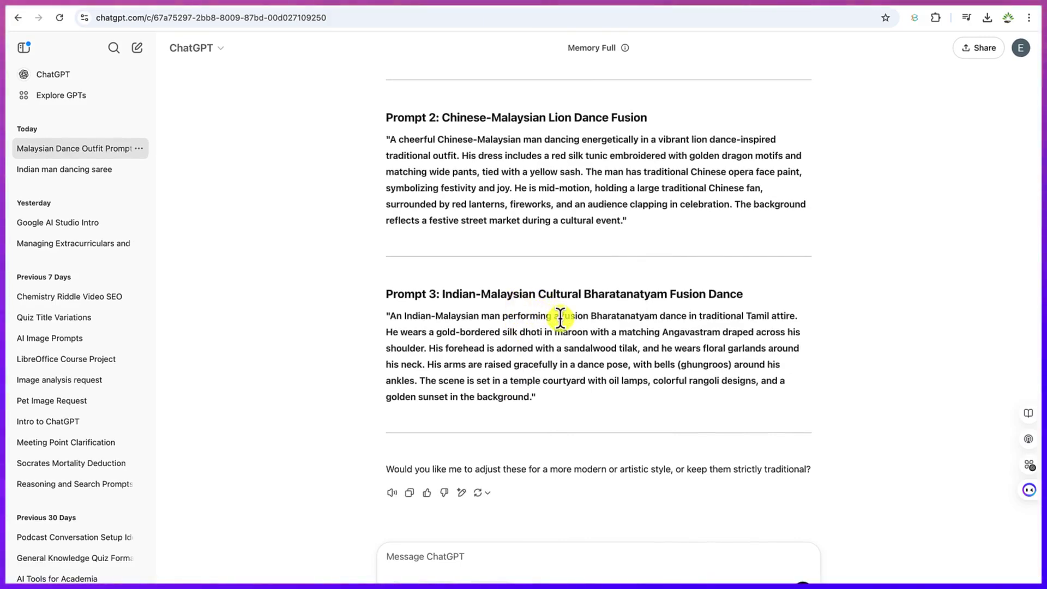
pyautogui.scroll(6, 567, 308)
pyautogui.moveTo(390, 289); pyautogui.dragTo(606, 366)
pyautogui.hotkey('ctrl', 'c')
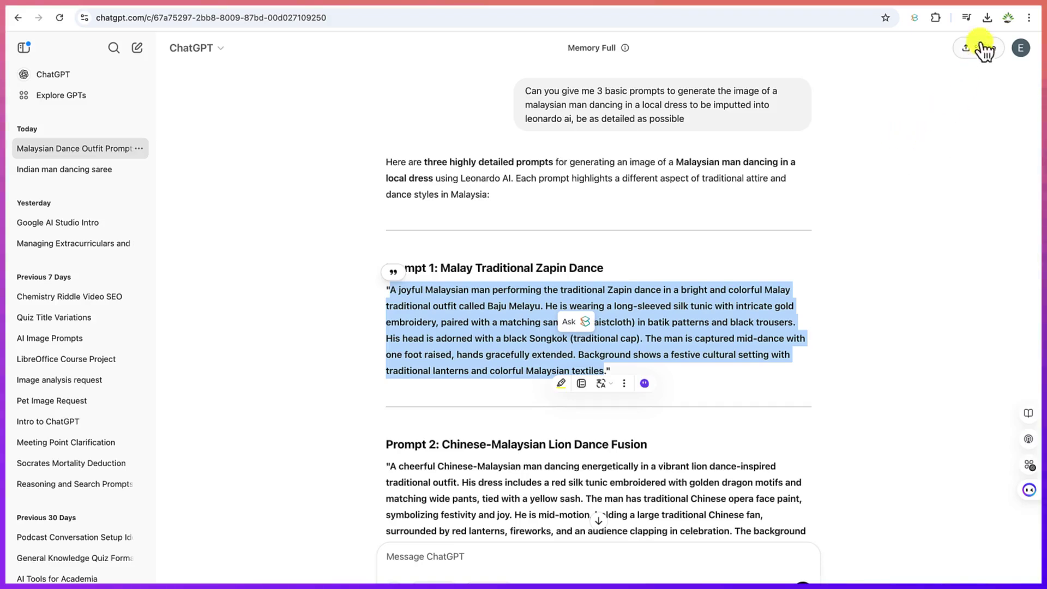
pyautogui.click(985, 10)
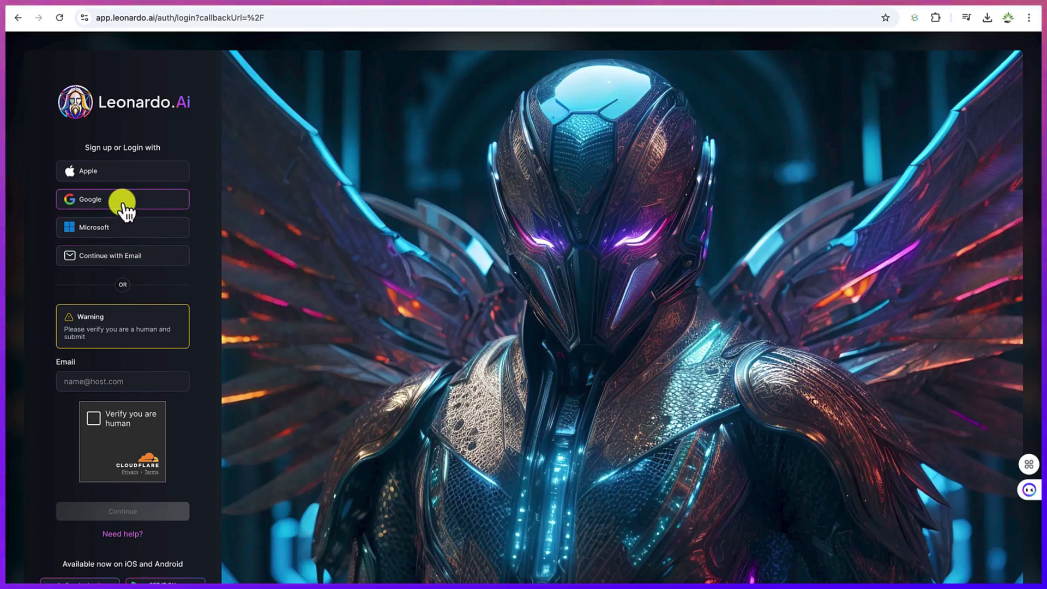
# Log in to Leonardo.Ai with Google and open Image Creation to view past generations
pyautogui.click(123, 202)
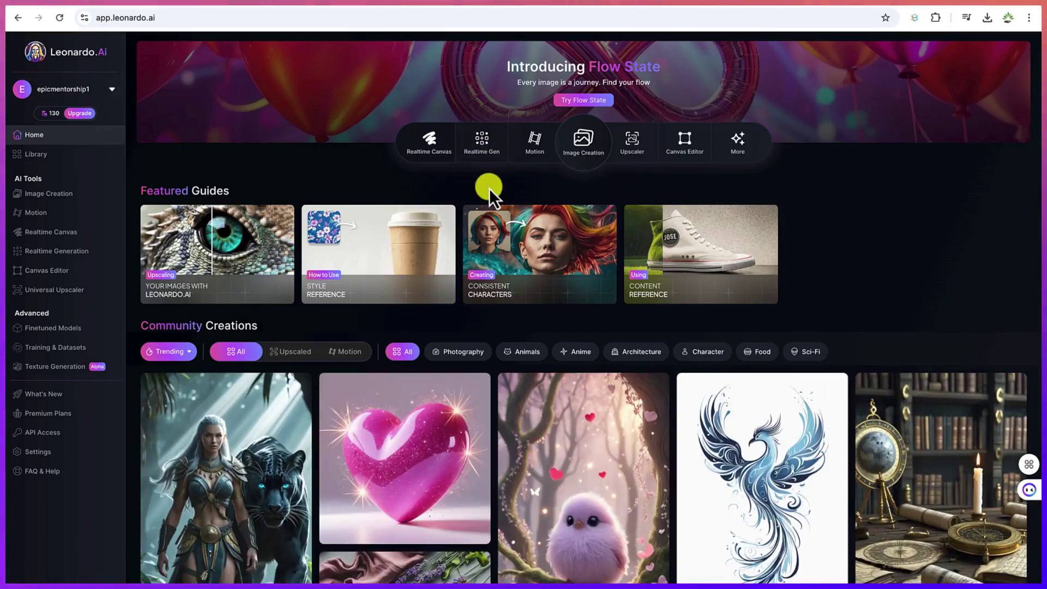
pyautogui.click(582, 144)
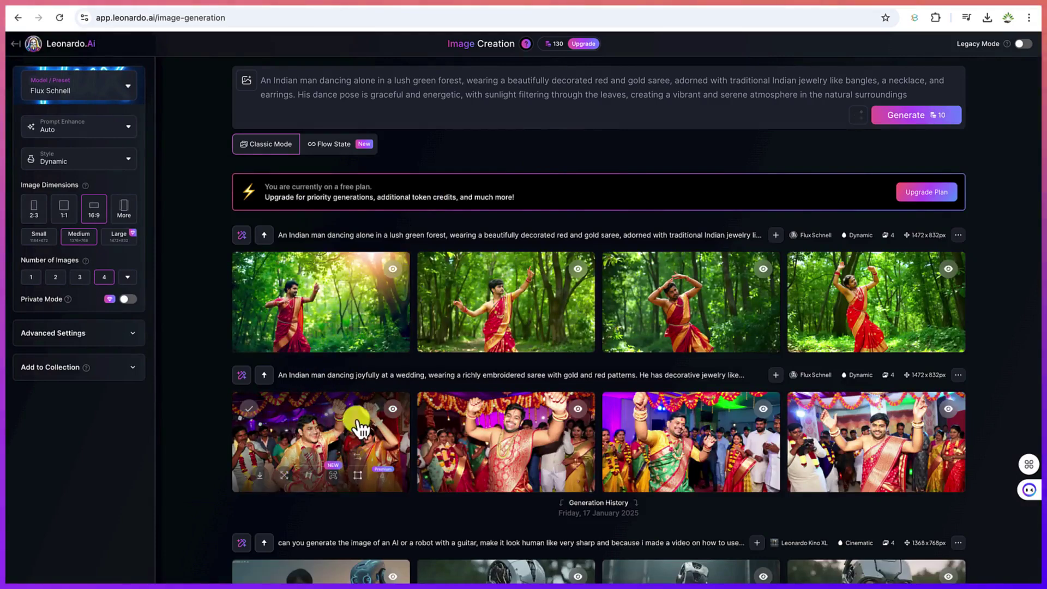
pyautogui.scroll(-5, 360, 428)
pyautogui.scroll(-2, 359, 428)
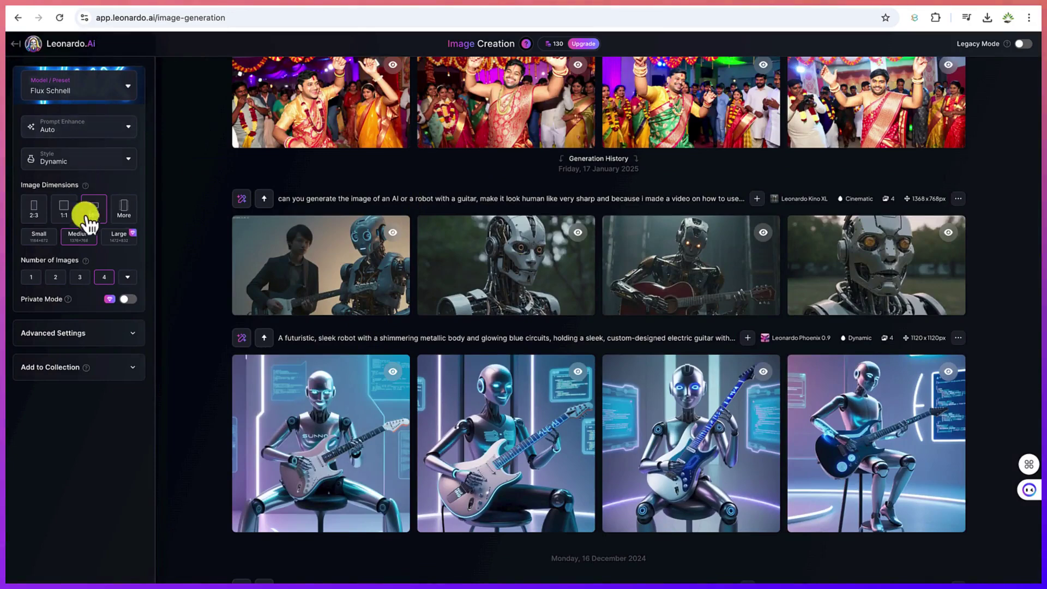
pyautogui.scroll(2, 30, 82)
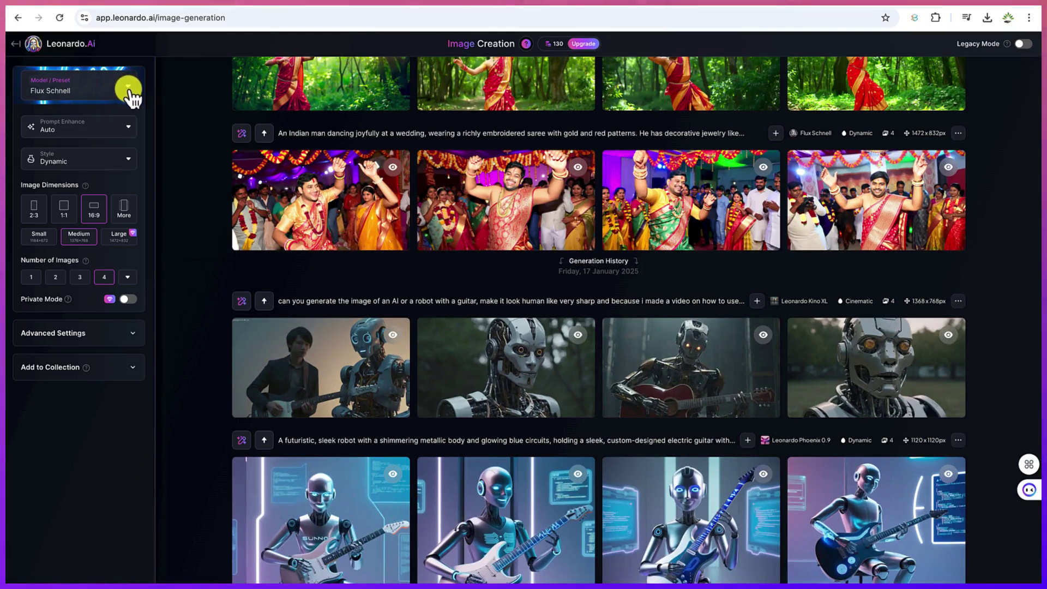
# Confirm the Flux Schnell model and Dynamic style, and expand Advanced Settings
pyautogui.click(129, 92)
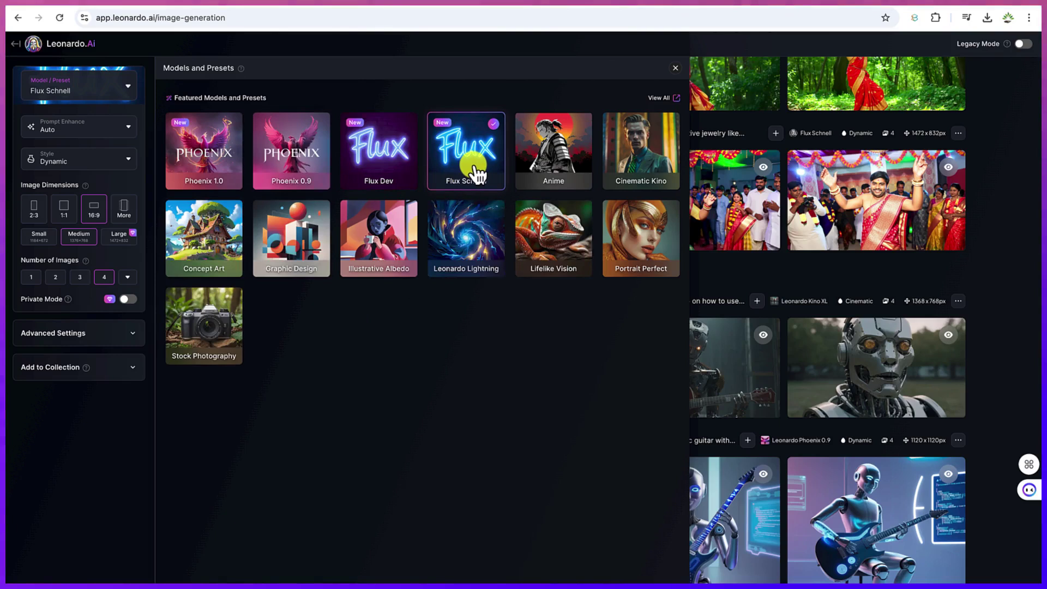
pyautogui.click(123, 164)
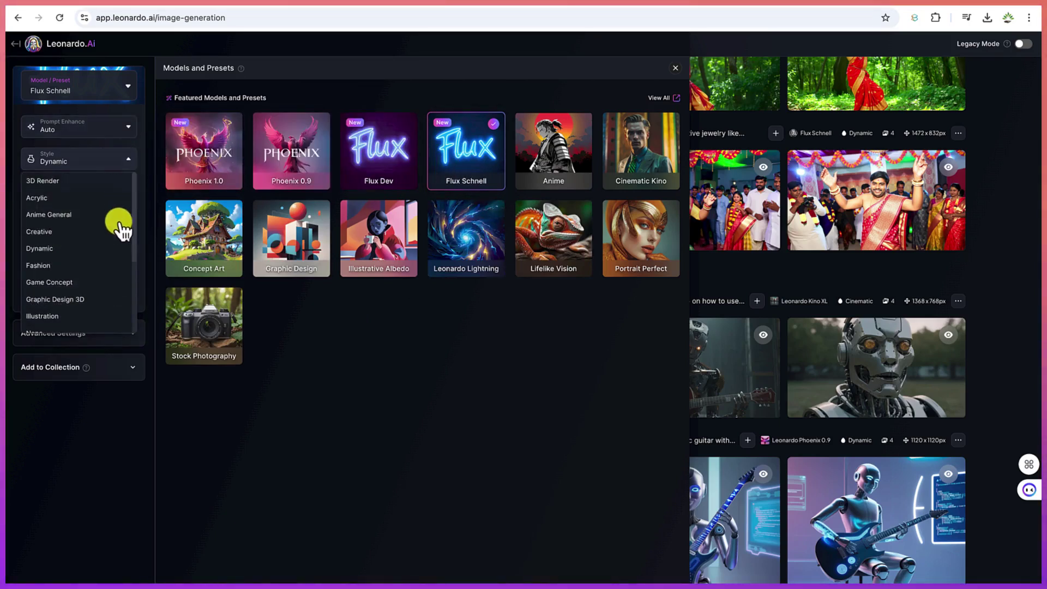
pyautogui.scroll(-3, 118, 233)
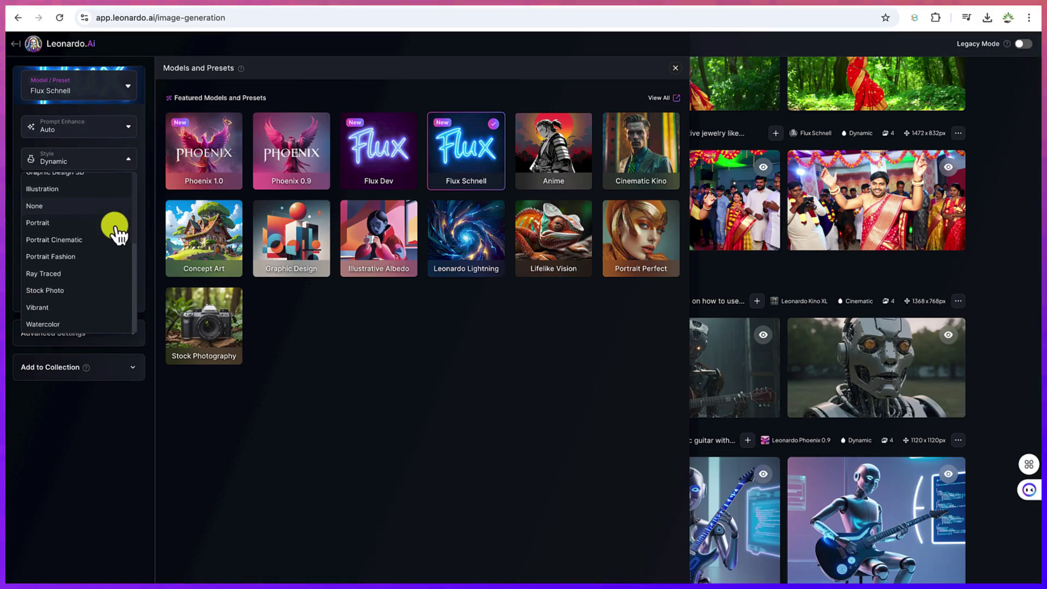
pyautogui.scroll(3, 113, 228)
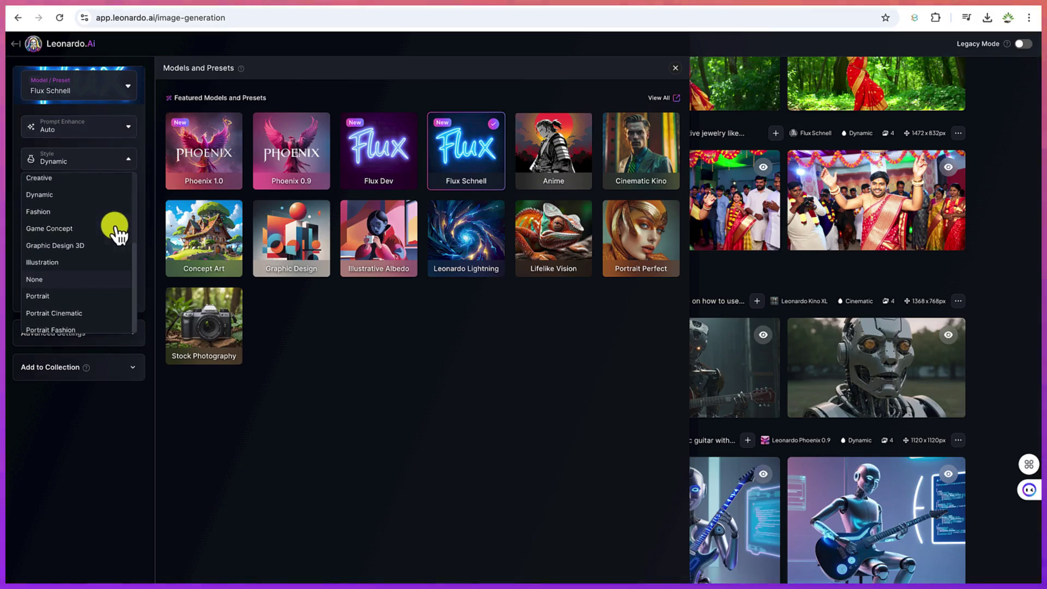
pyautogui.click(110, 162)
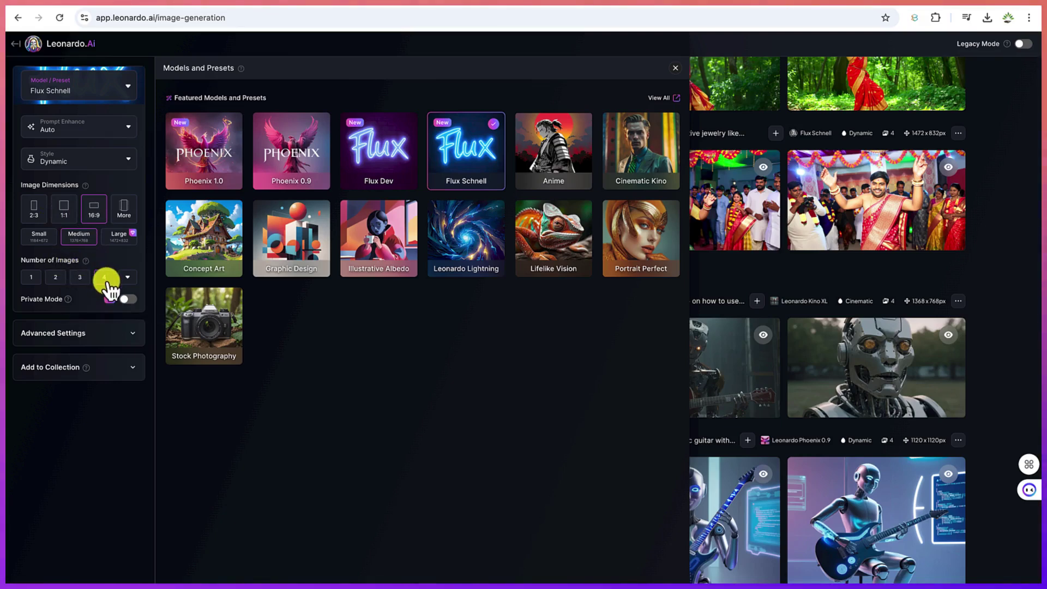
pyautogui.click(135, 335)
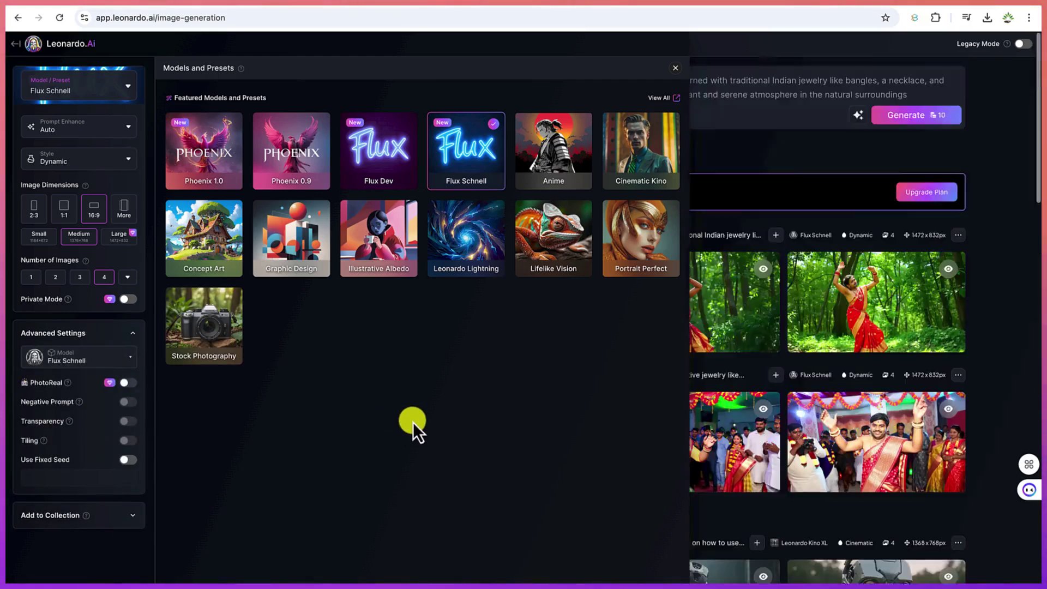
pyautogui.click(674, 68)
# Replace the old Indian dancer prompt with the Zapin prompt, generate, and enlarge the first image
pyautogui.tripleClick(551, 94)
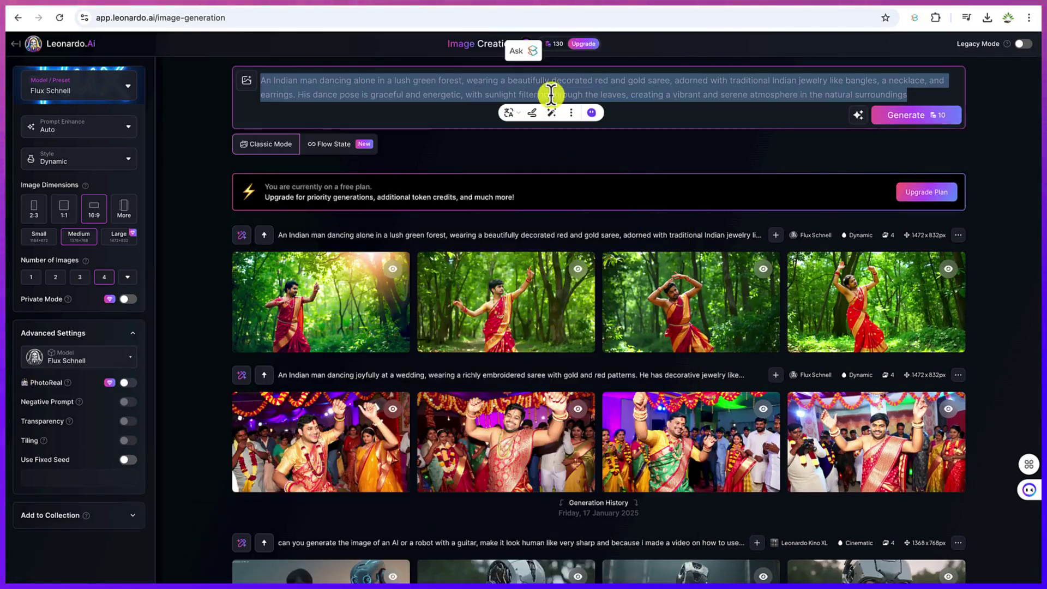
pyautogui.hotkey('ctrl', 'v')
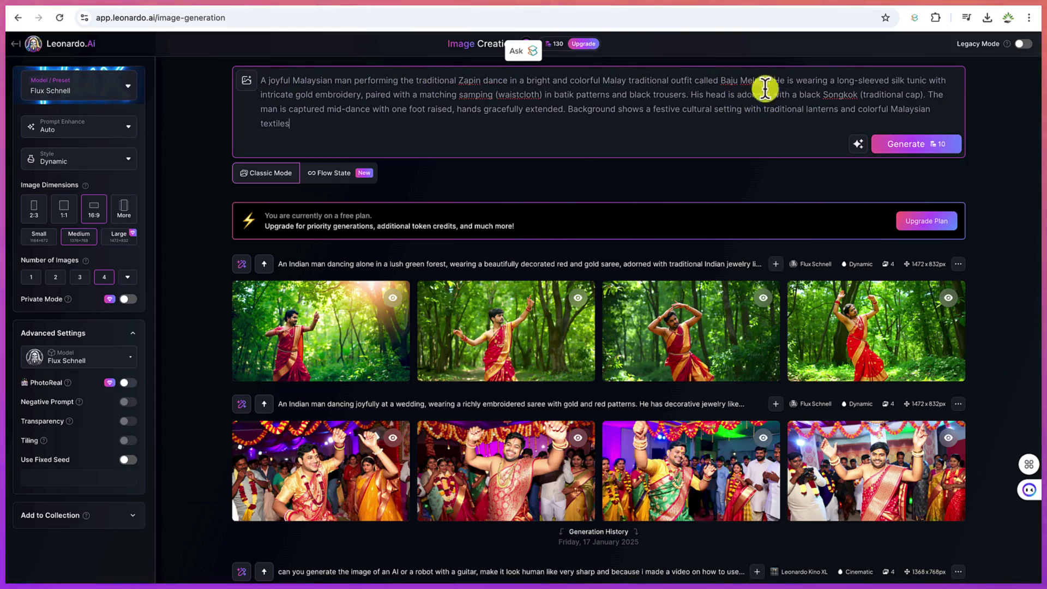
pyautogui.click(913, 150)
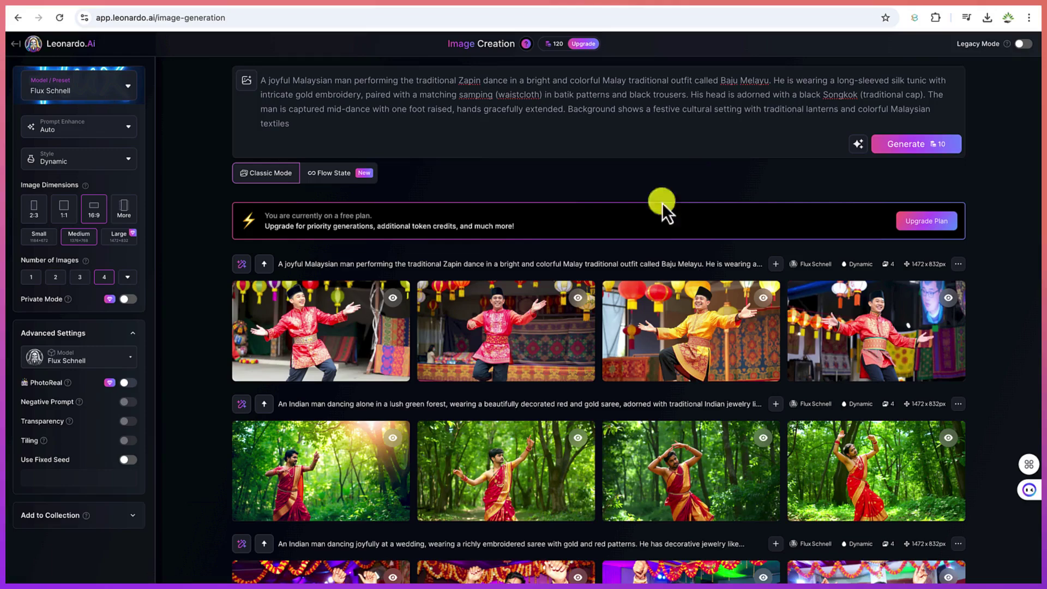
pyautogui.click(317, 326)
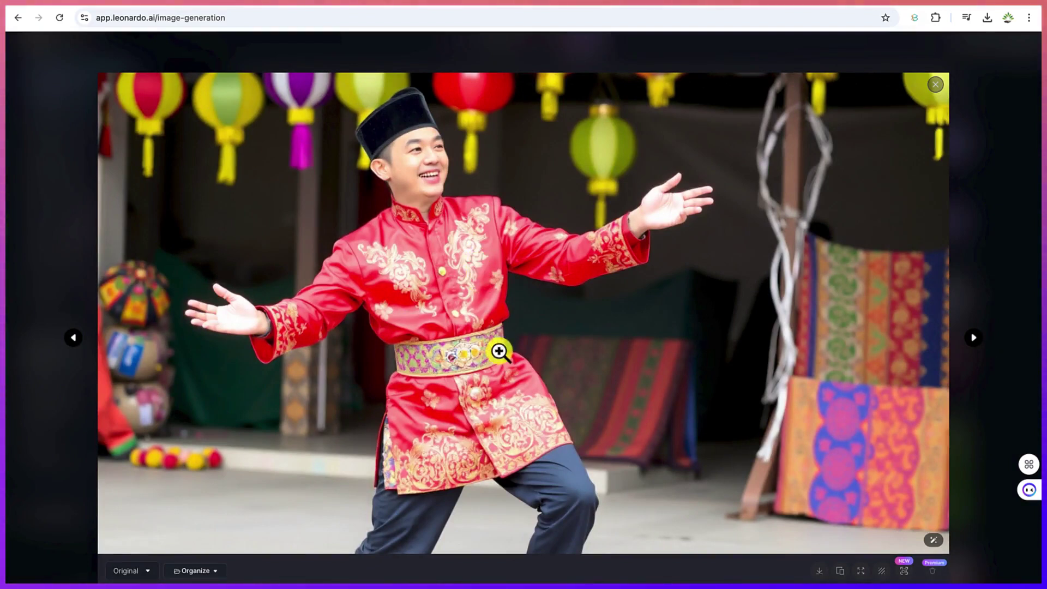
# Compare the second and third generated Zapin dancer images full-size
pyautogui.click(1012, 174)
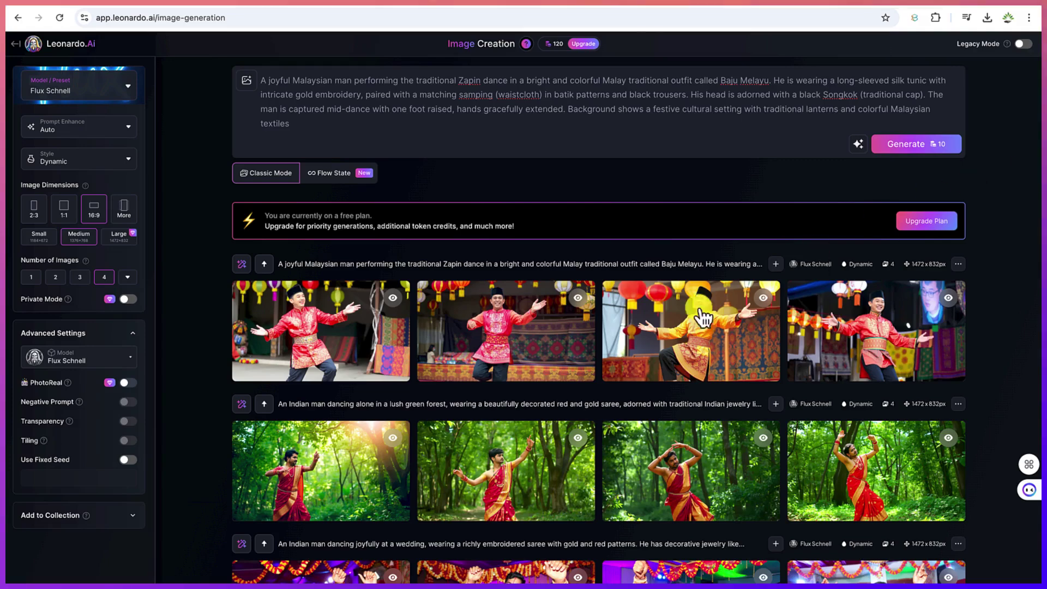
pyautogui.click(485, 343)
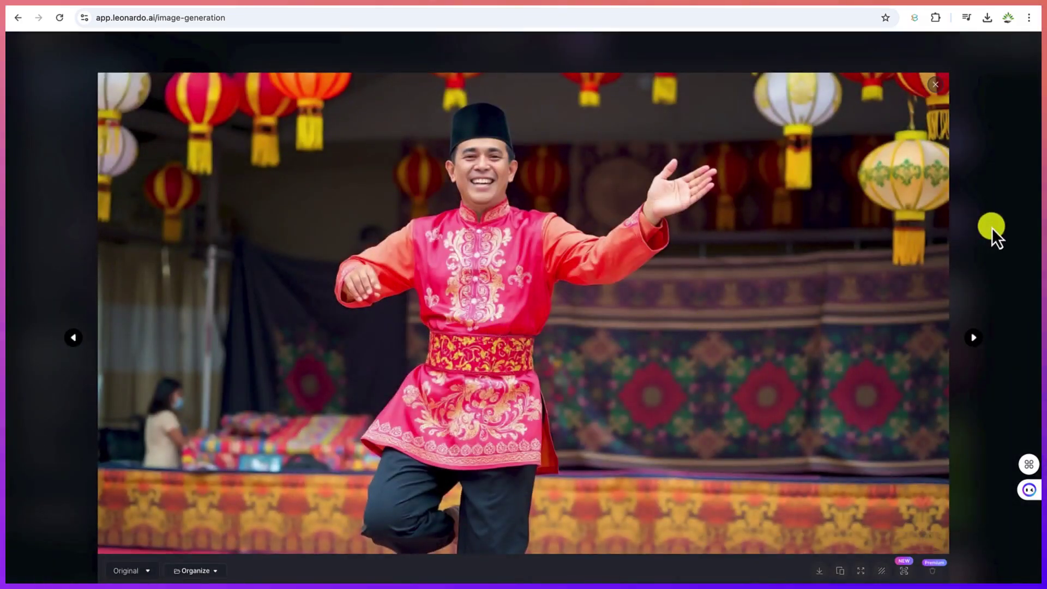
pyautogui.click(990, 231)
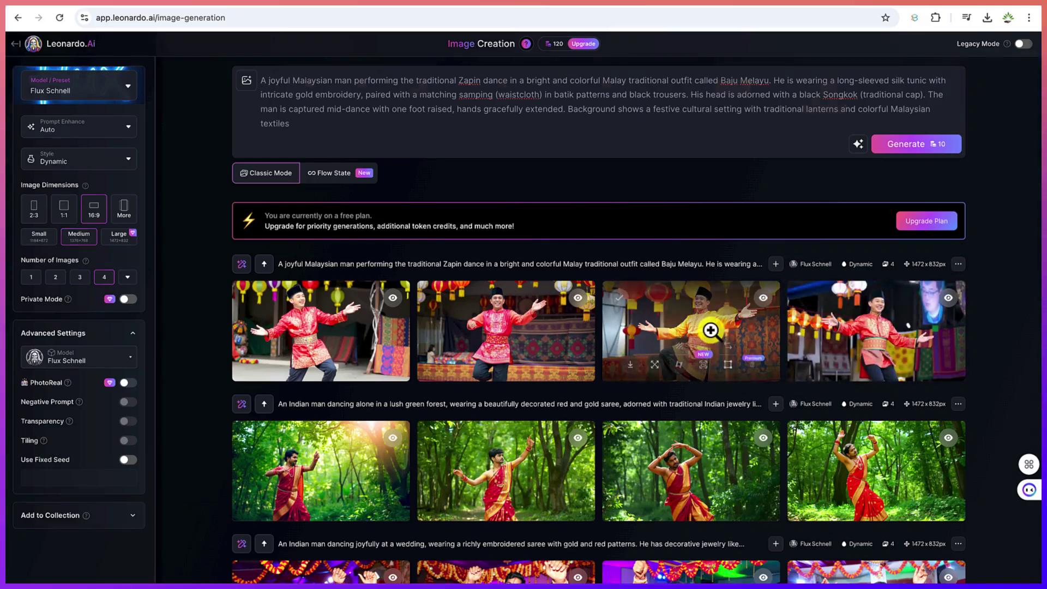
pyautogui.click(712, 337)
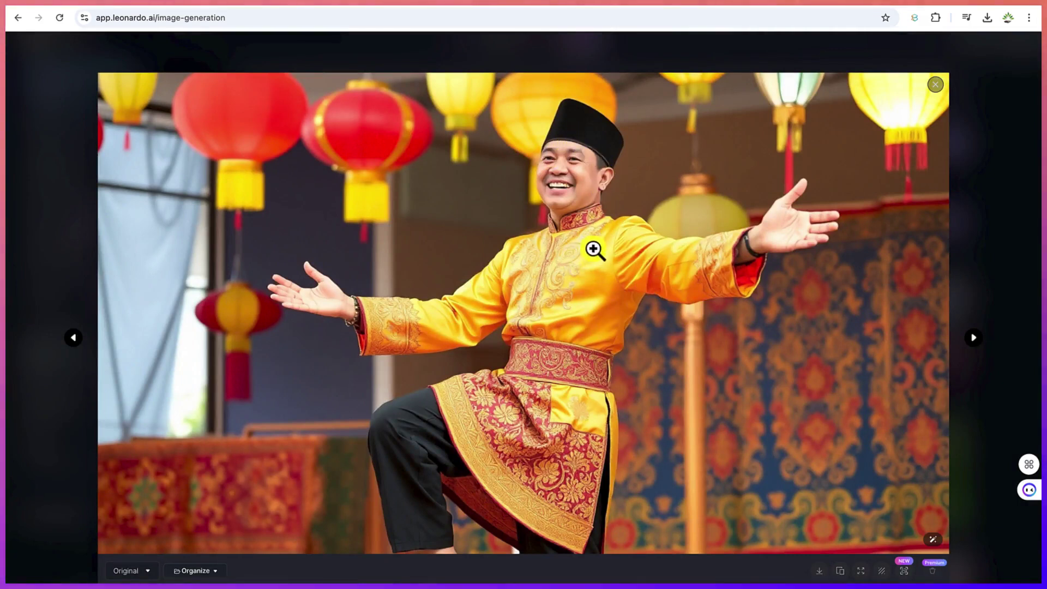
pyautogui.click(1012, 293)
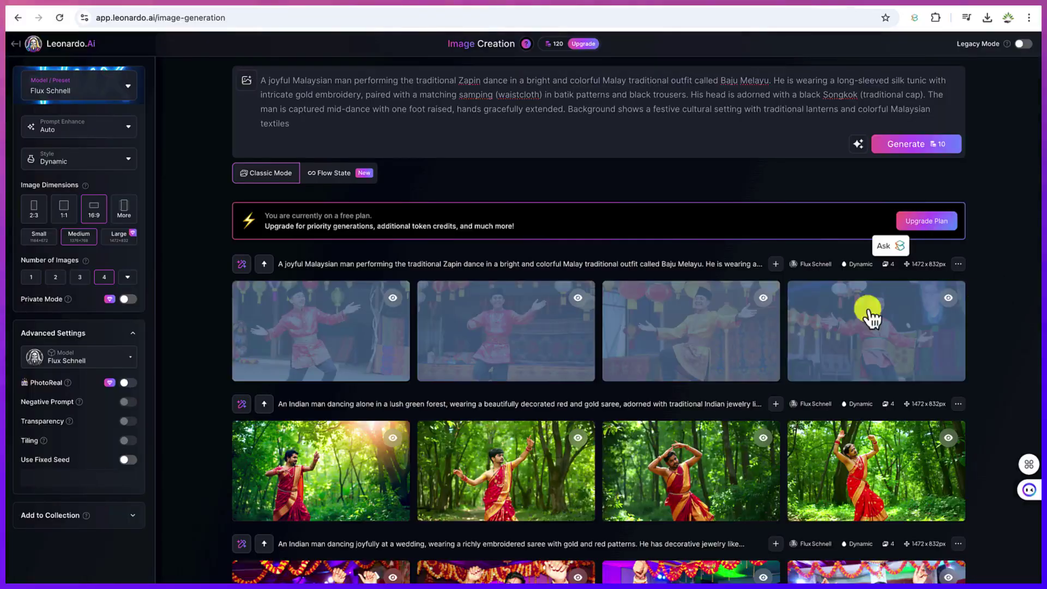
# Download the yellow-outfit Zapin dancer JPEG, then browse the others and return to the grid
pyautogui.click(310, 312)
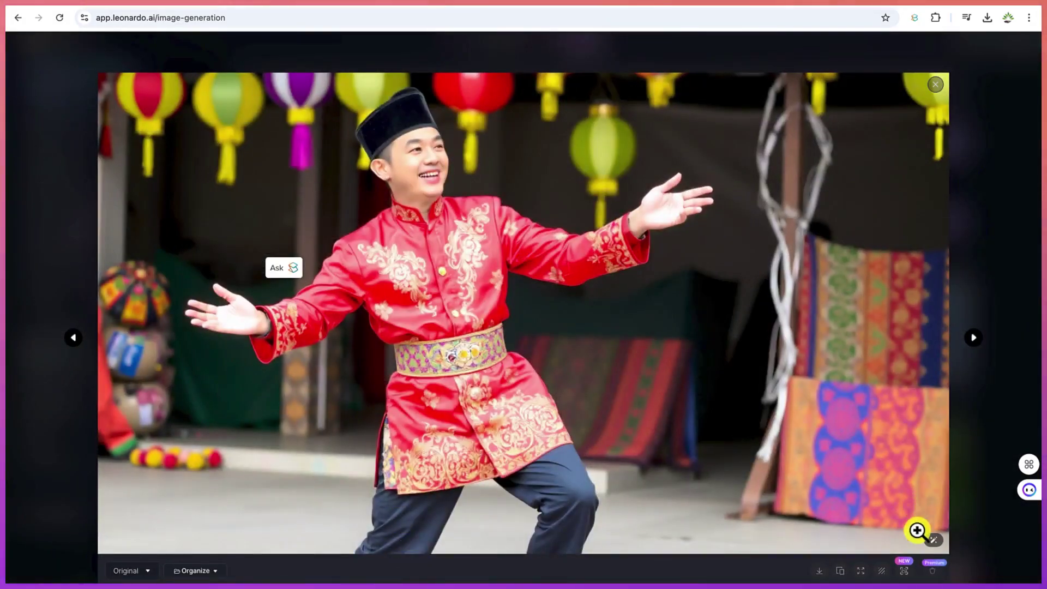
pyautogui.click(820, 571)
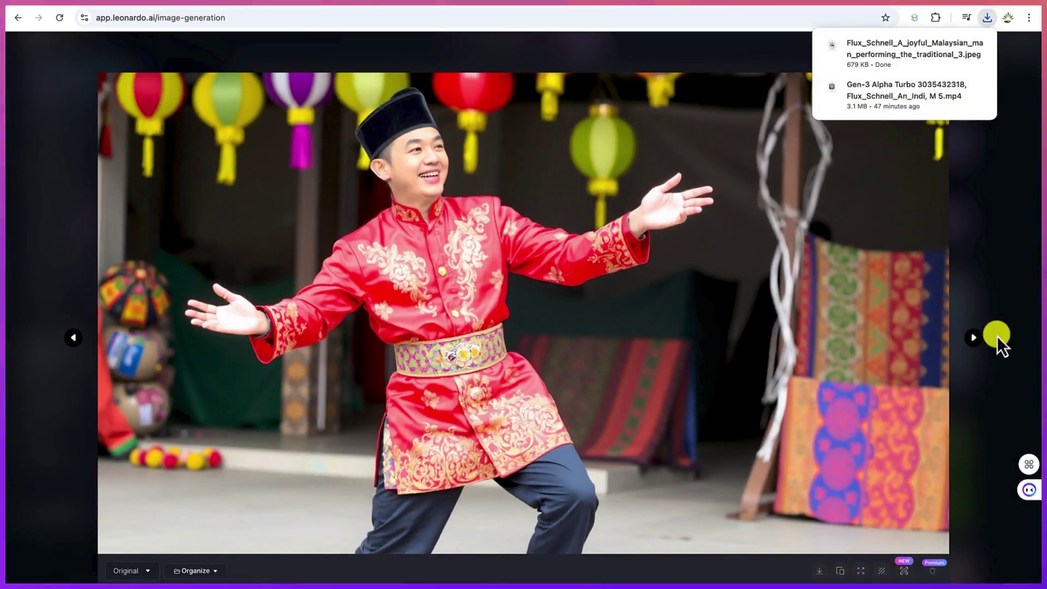
pyautogui.click(1017, 316)
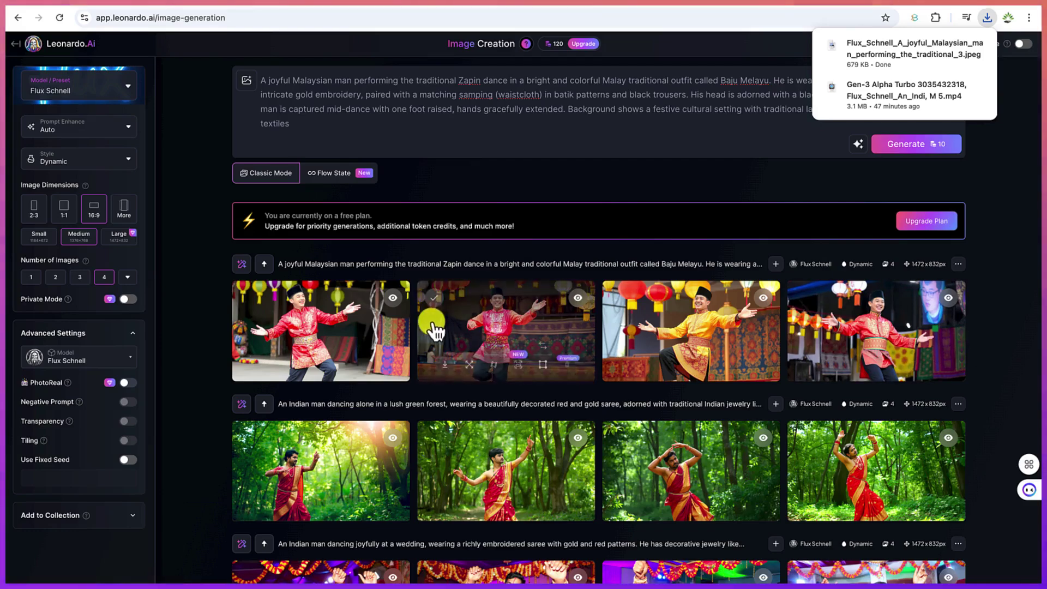
pyautogui.click(483, 326)
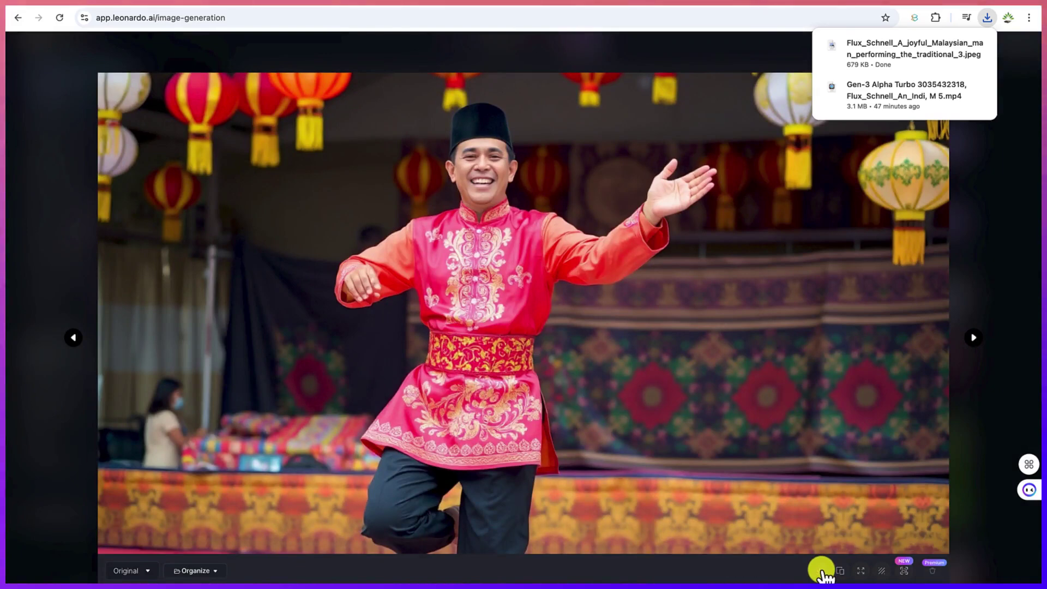
pyautogui.click(965, 353)
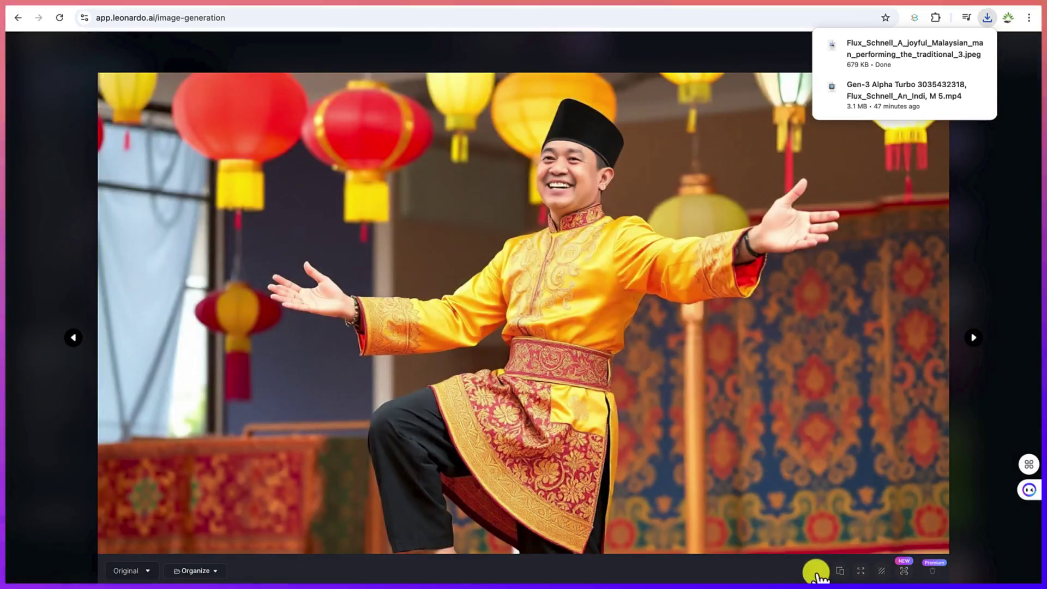
pyautogui.click(1015, 197)
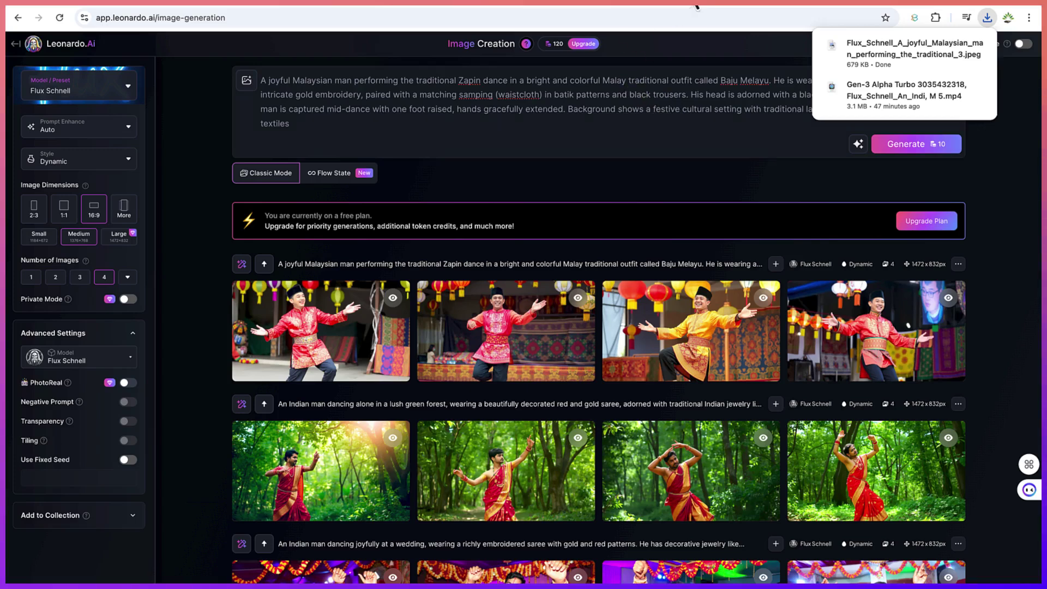
# Sign in to Runway with Google and start a new untitled session from the dashboard
pyautogui.click(877, 7)
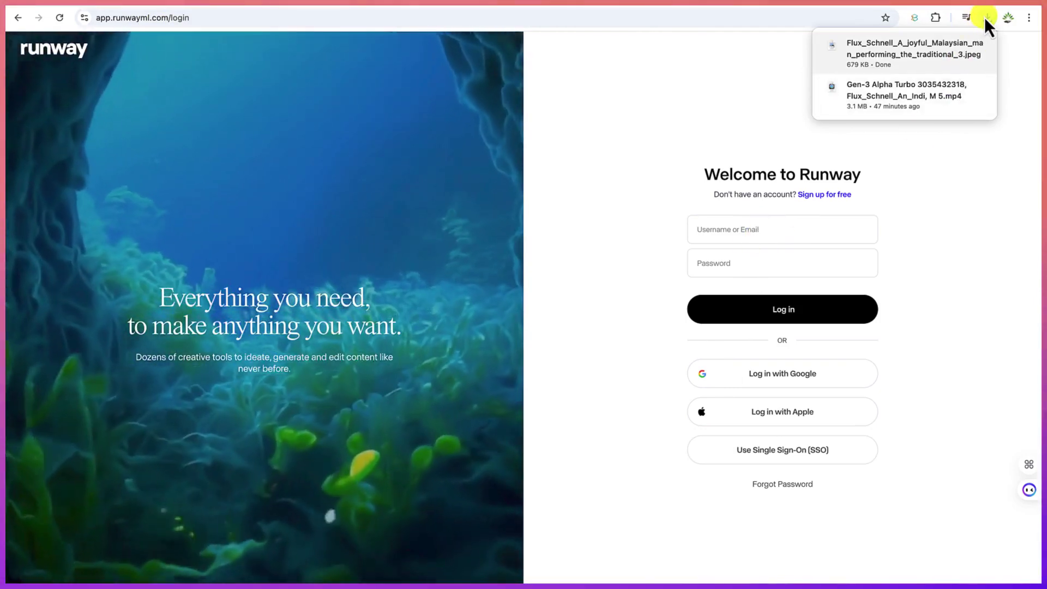
pyautogui.click(966, 172)
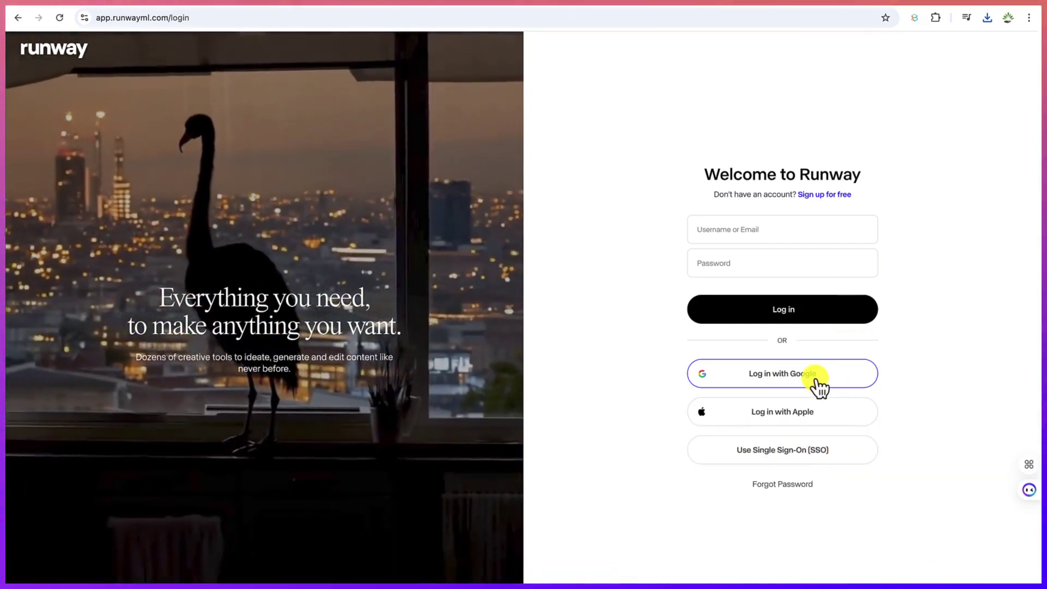
pyautogui.click(816, 380)
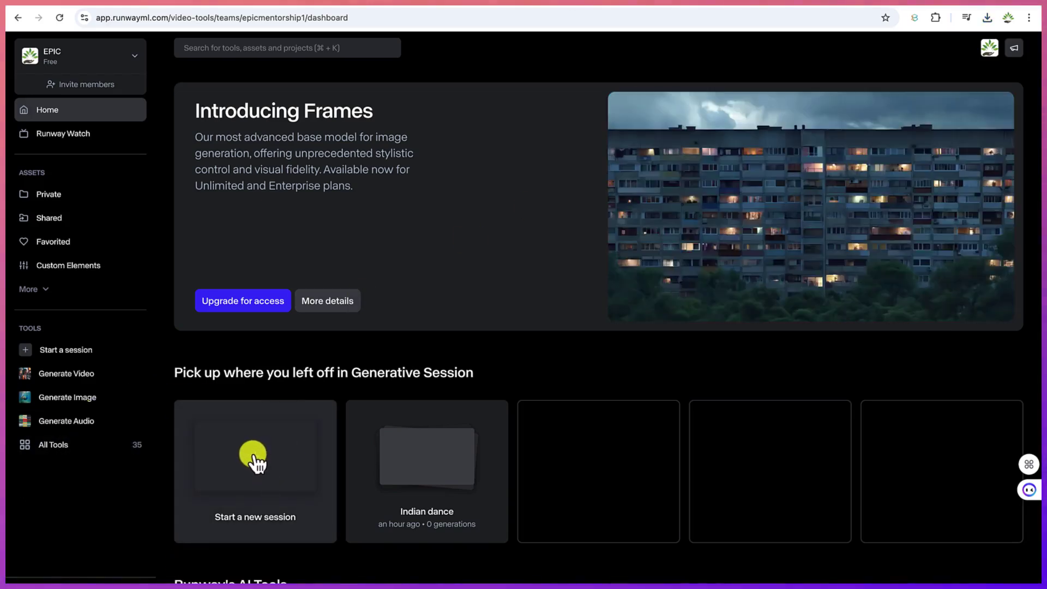
pyautogui.scroll(-5, 263, 479)
pyautogui.scroll(-1, 266, 482)
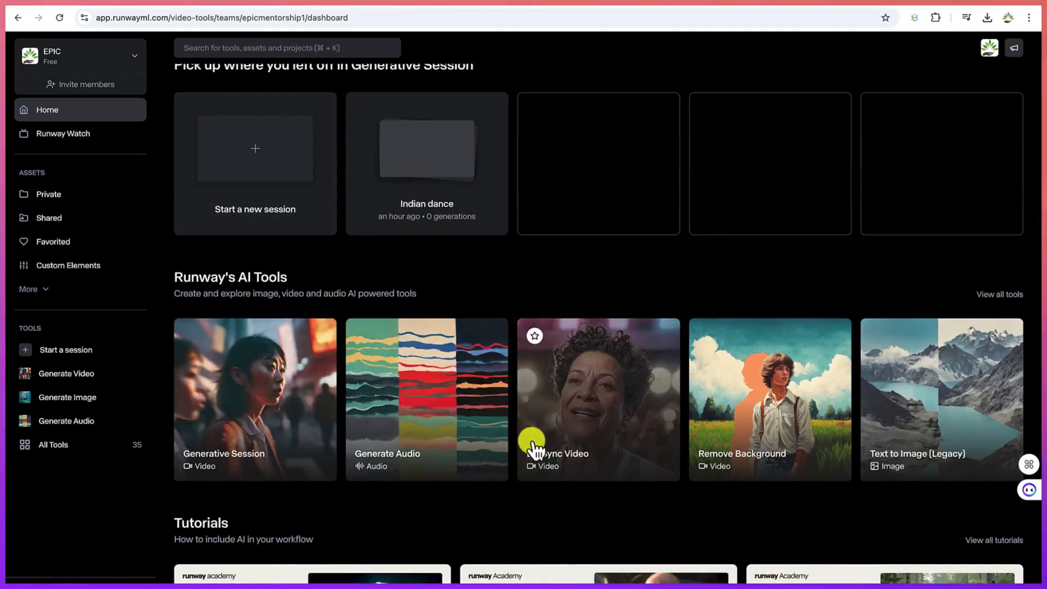
pyautogui.scroll(-2, 533, 449)
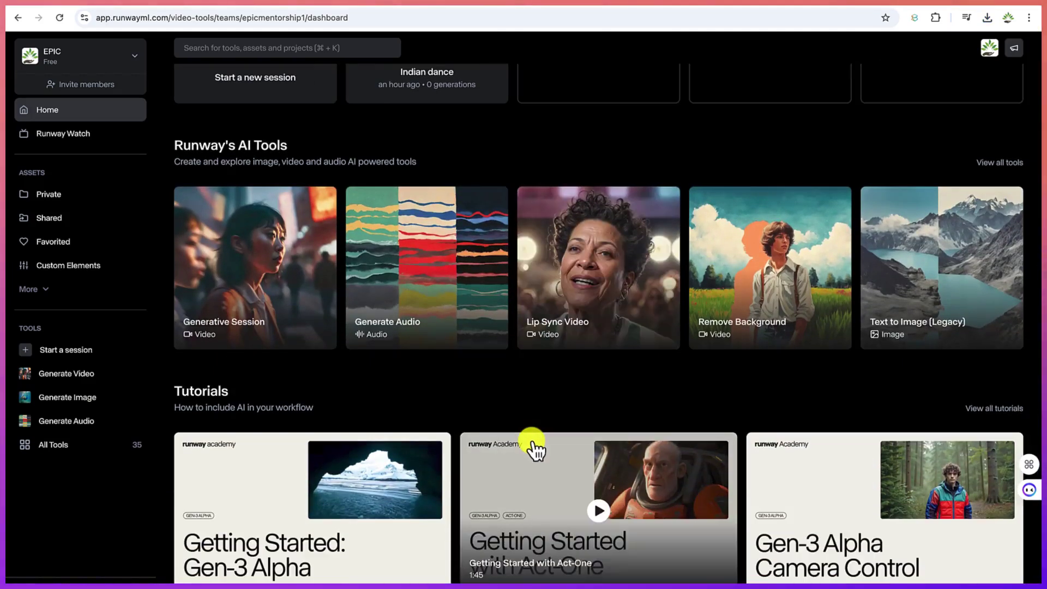
pyautogui.scroll(9, 533, 448)
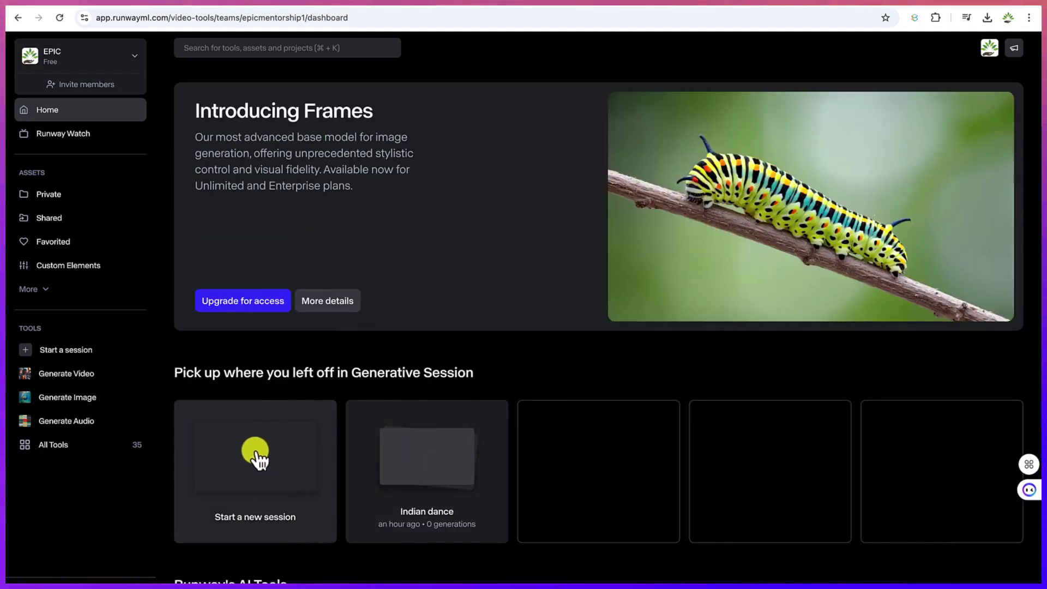
pyautogui.click(256, 457)
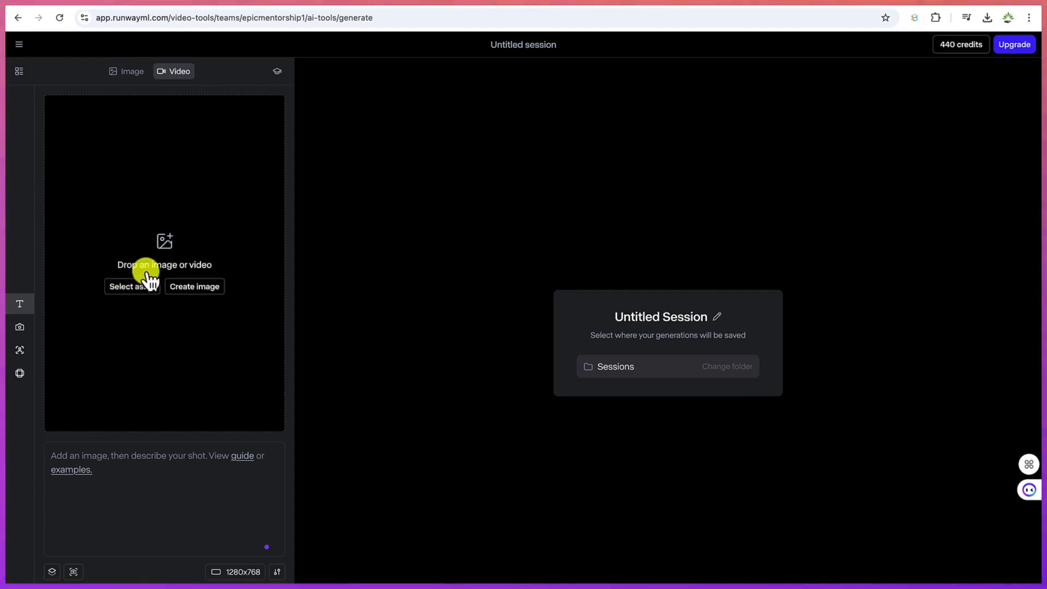
# Upload the yellow-outfit Flux_Schnell Zapin dancer JPEG from Downloads as the starting image
pyautogui.click(131, 286)
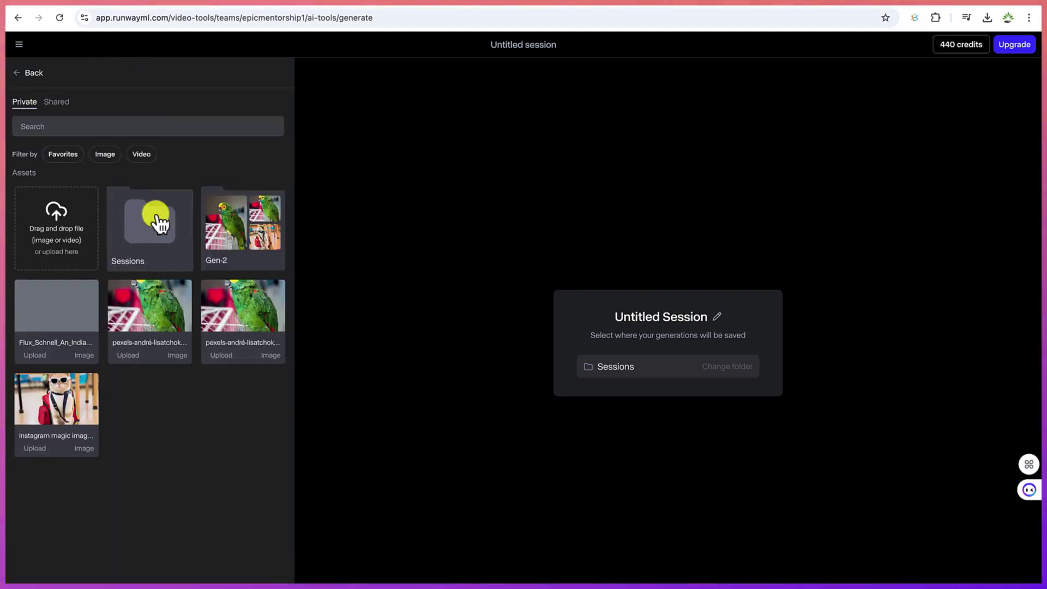
pyautogui.click(45, 241)
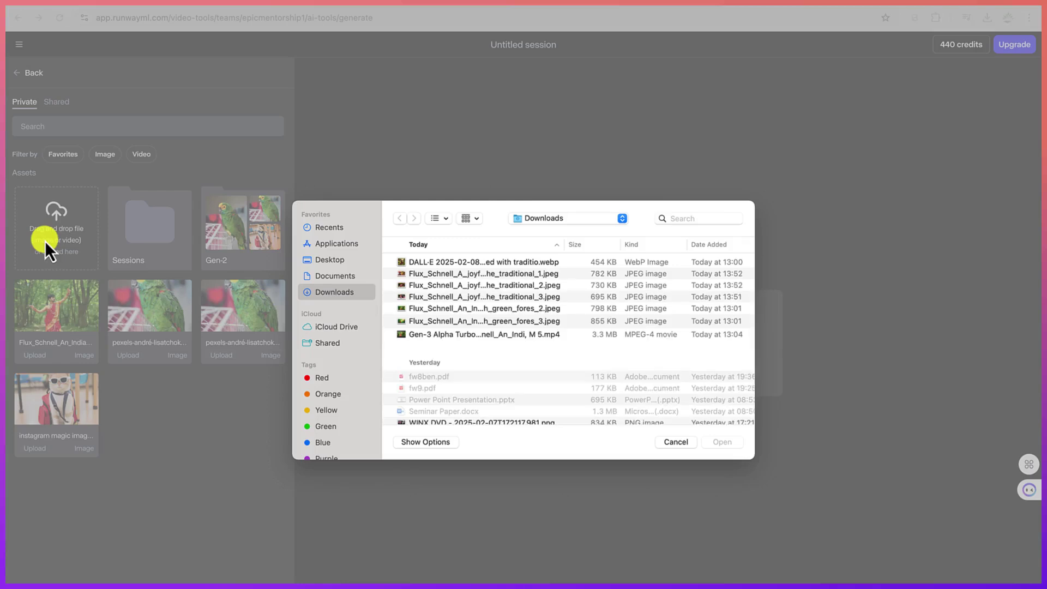
pyautogui.click(447, 221)
pyautogui.click(466, 267)
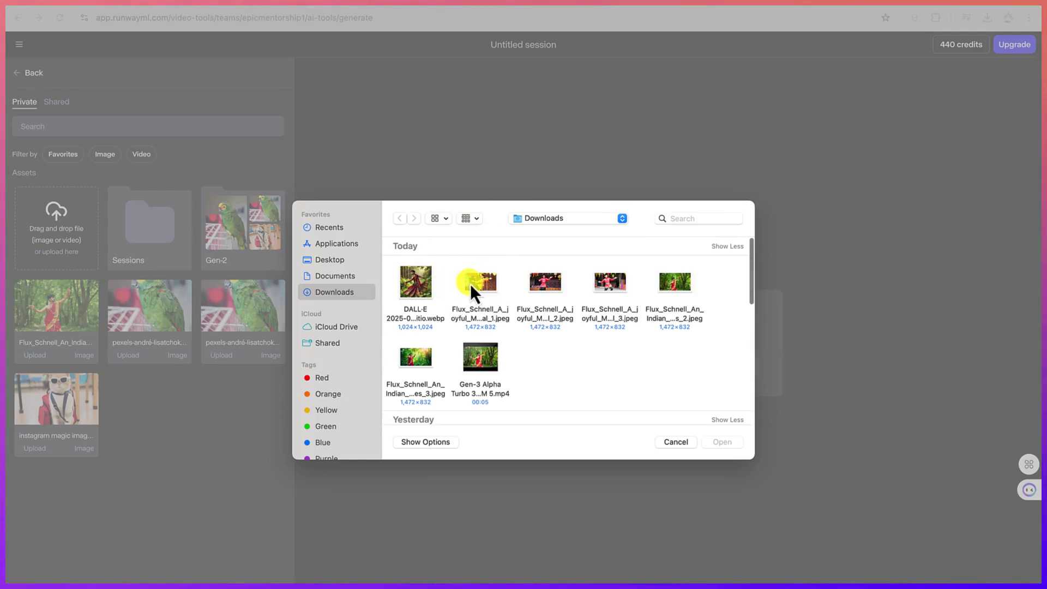
pyautogui.click(472, 284)
pyautogui.click(538, 278)
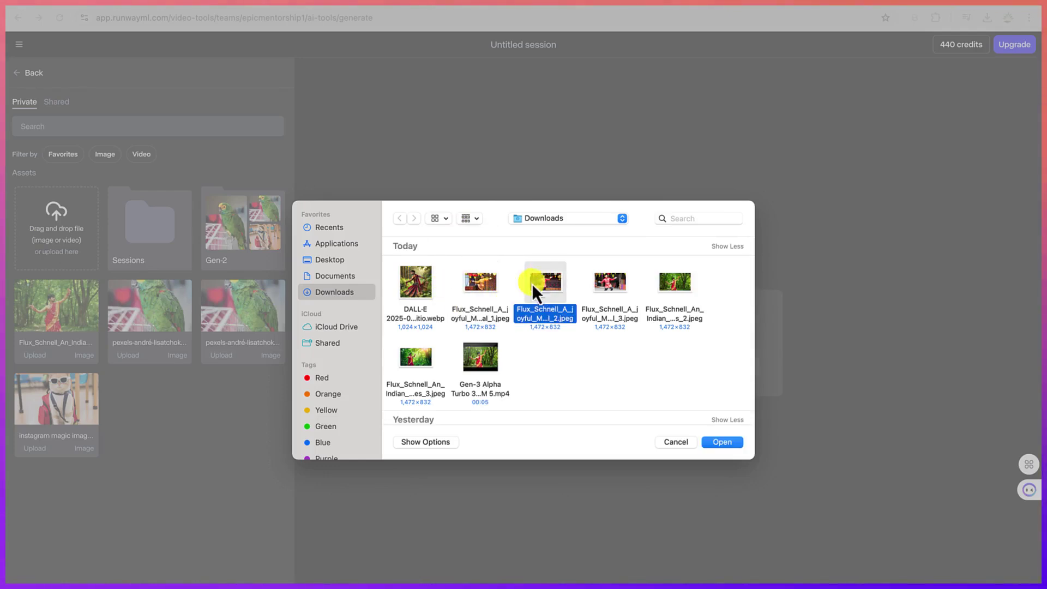
pyautogui.click(476, 282)
pyautogui.click(722, 442)
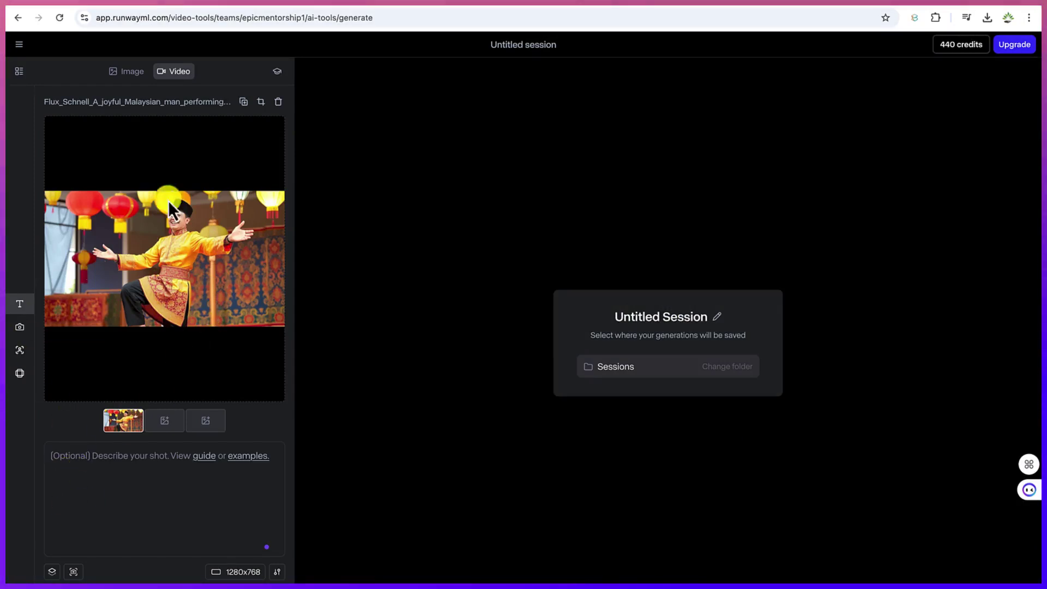
# Ask ChatGPT for a RunwayML prompt to make the first image a video, then select the prompt
pyautogui.click(417, 5)
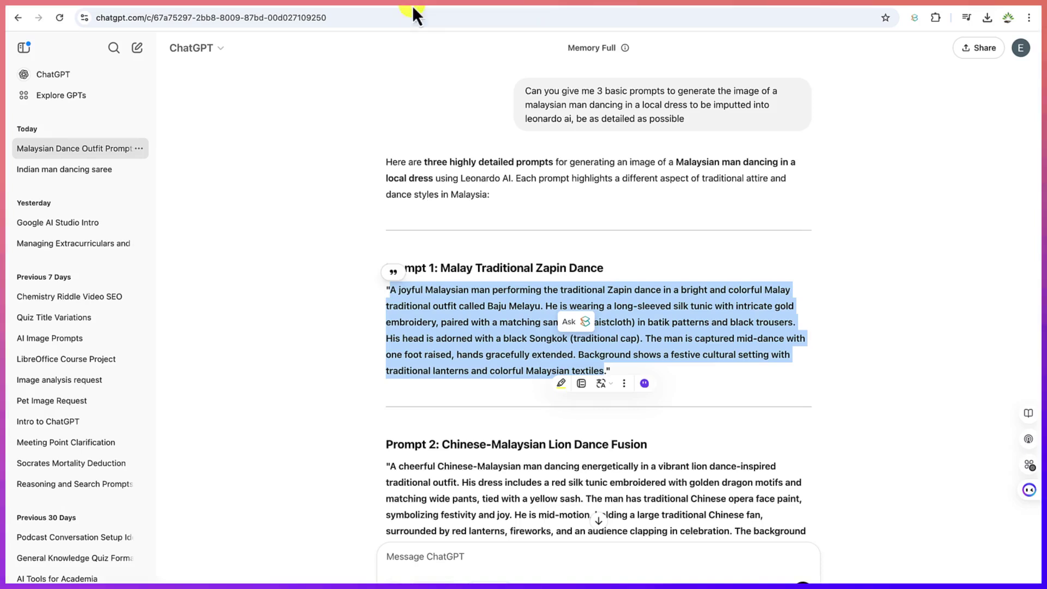
pyautogui.click(417, 565)
pyautogui.write('give me a prompt to be inputed in run')
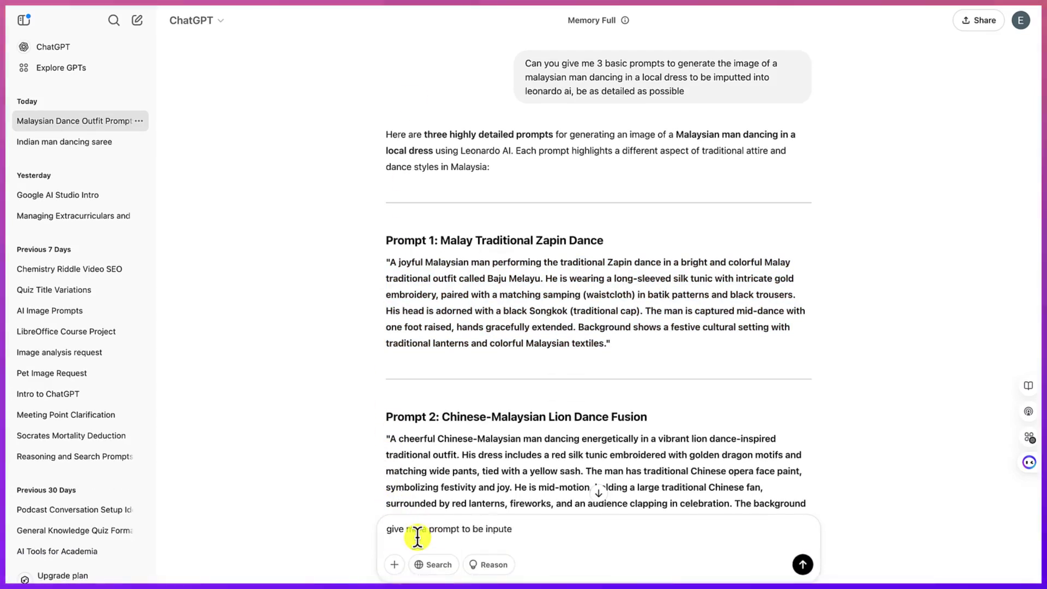
pyautogui.write('wayml to make the first image a video')
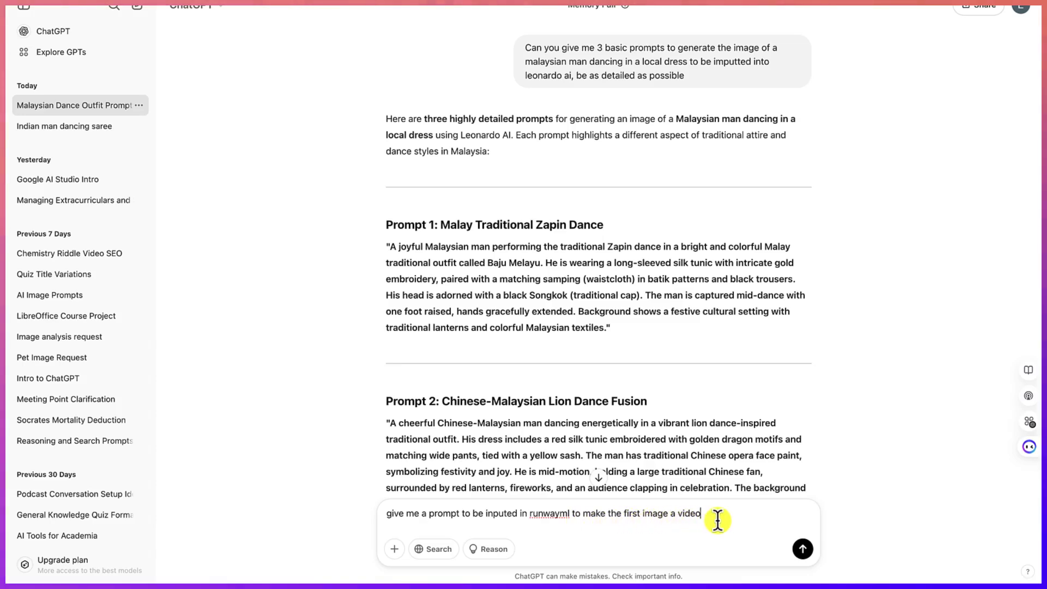
pyautogui.press('Return')
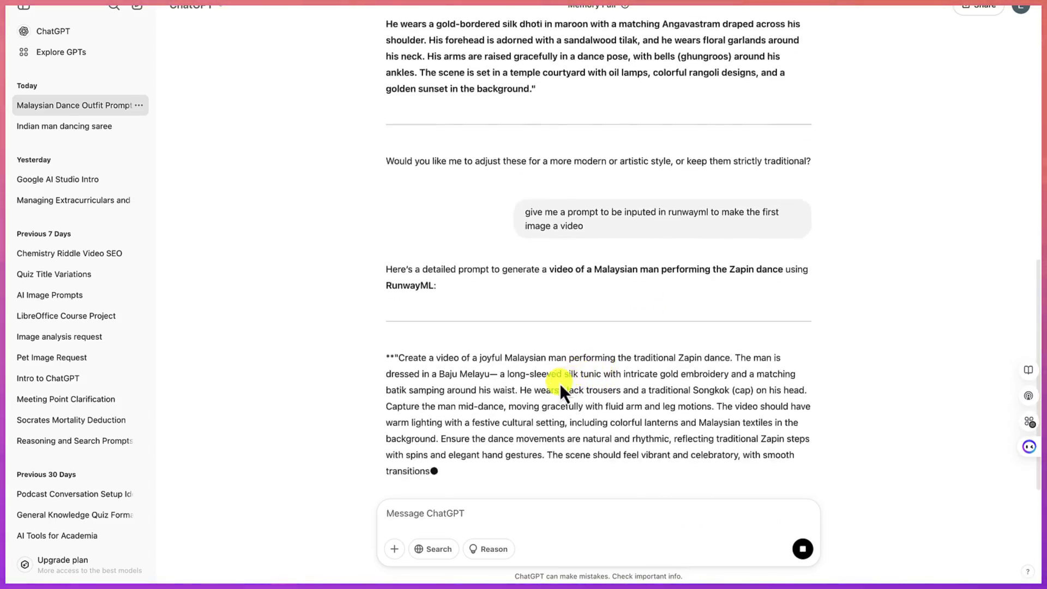
pyautogui.moveTo(773, 353); pyautogui.dragTo(704, 315)
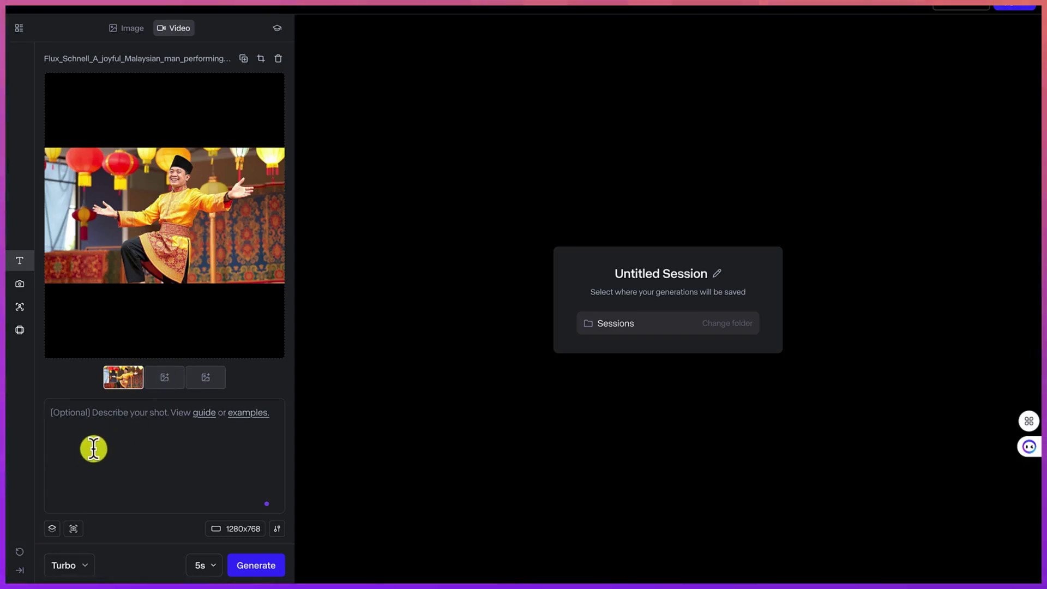
# Paste the Zapin video prompt, set 10 seconds on Gen-3 Alpha Turbo, and generate
pyautogui.hotkey('ctrl', 'v')
pyautogui.scroll(3, 96, 427)
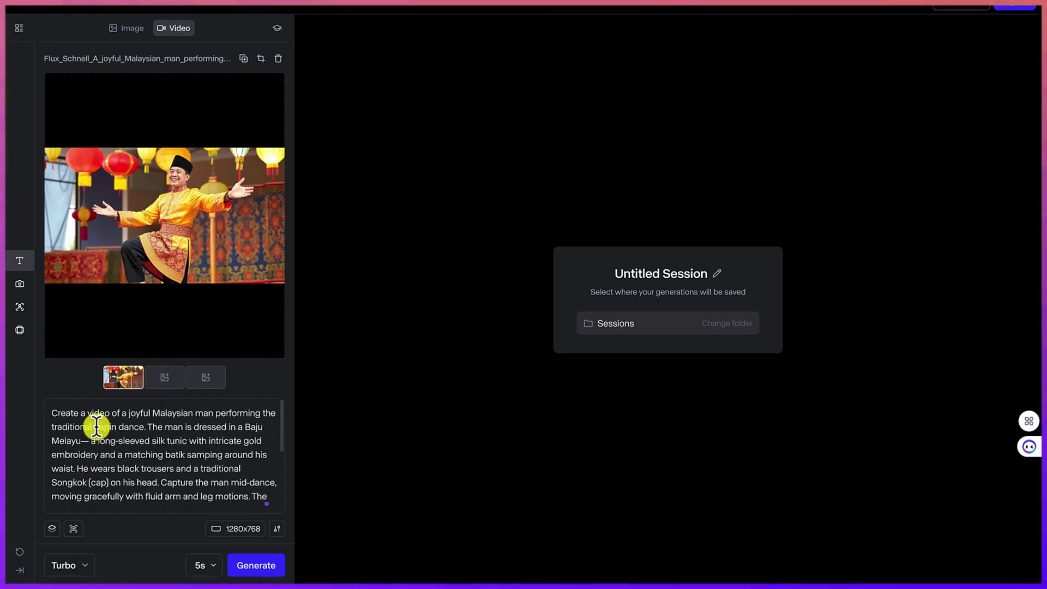
pyautogui.scroll(-5, 93, 427)
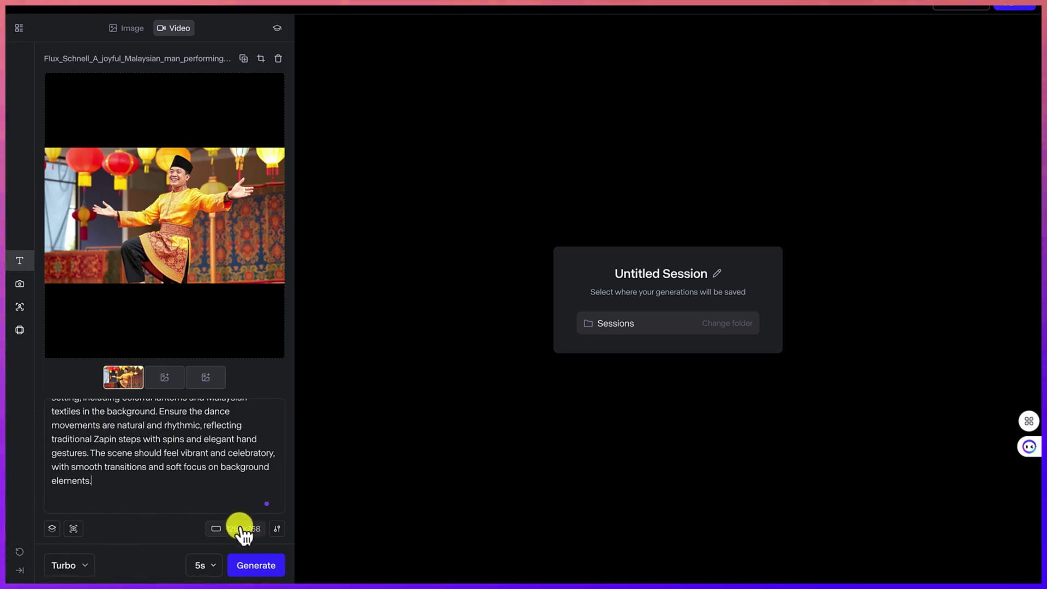
pyautogui.click(214, 566)
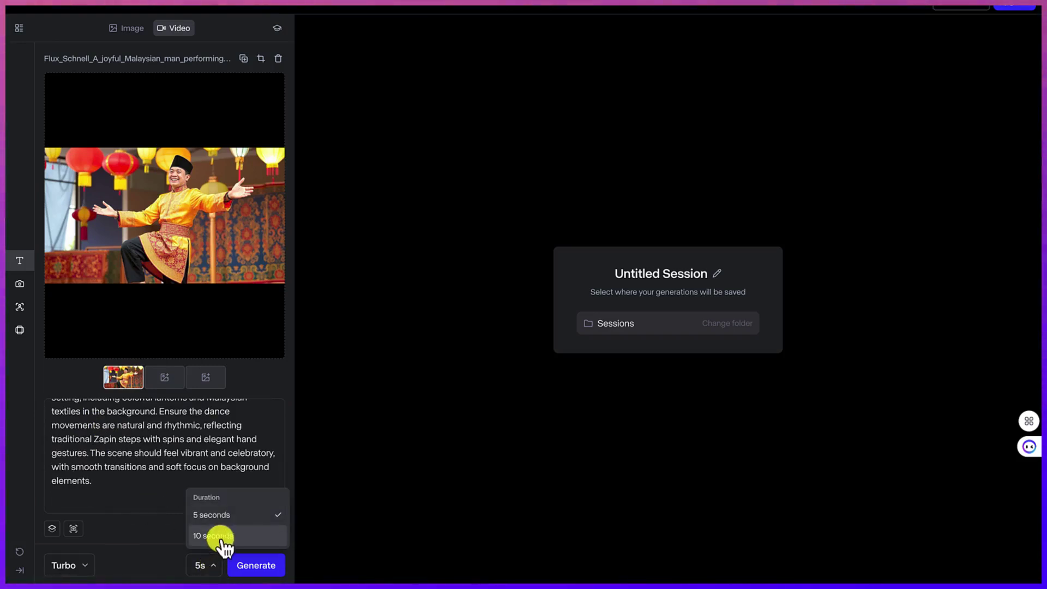
pyautogui.click(221, 543)
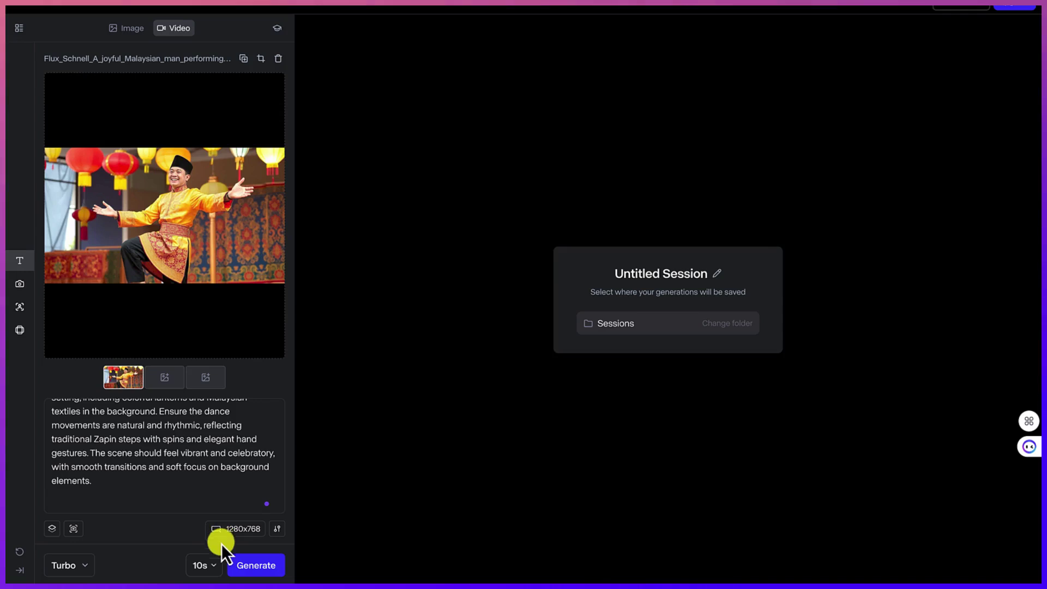
pyautogui.click(85, 567)
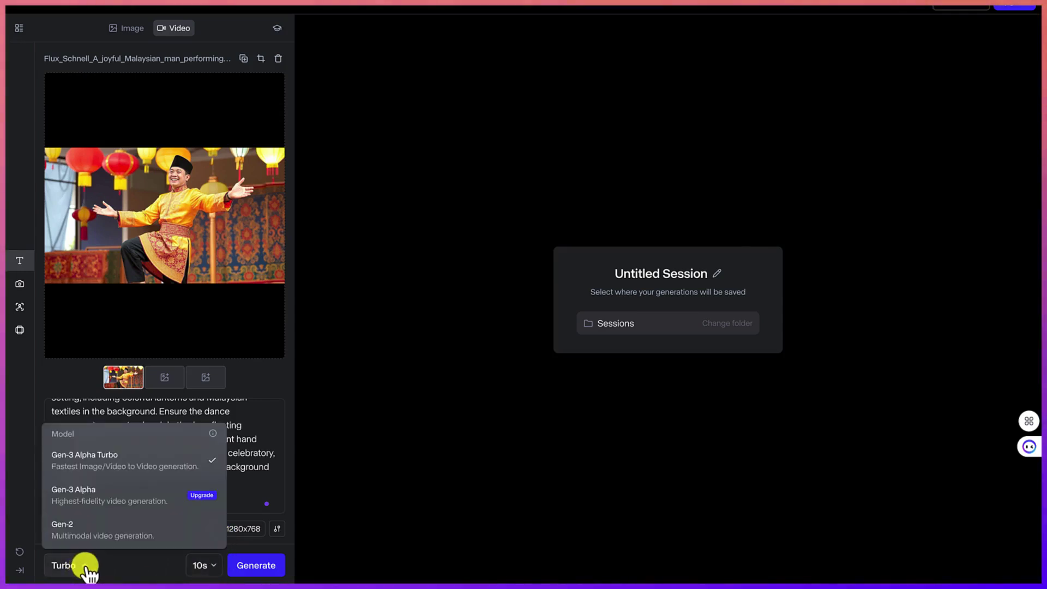
pyautogui.click(86, 567)
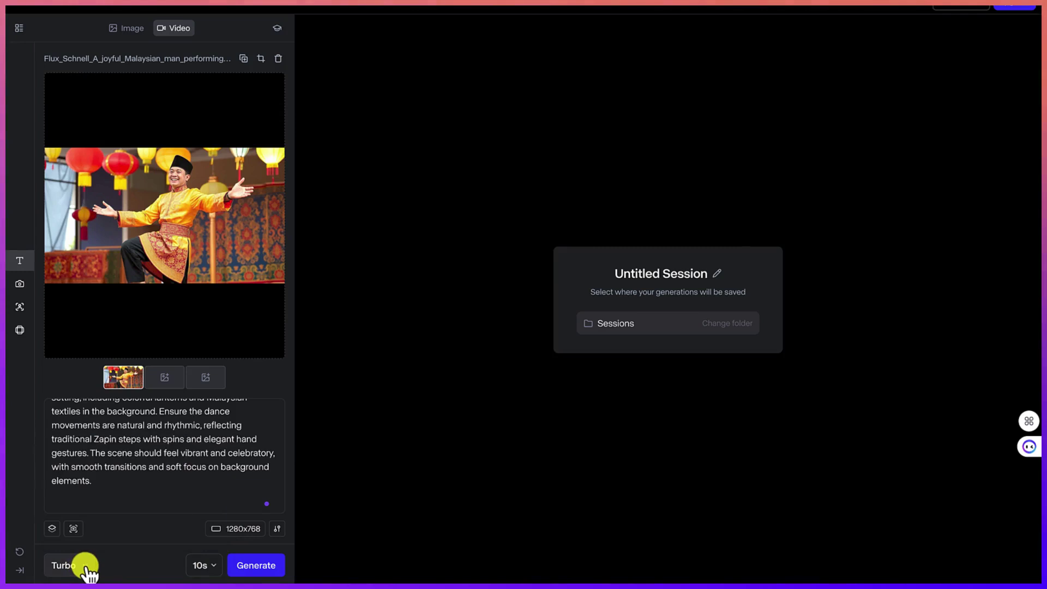
pyautogui.click(256, 567)
# Wait for the 10-second Gen-3 Alpha Turbo Zapin dance video to finish, then play it
pyautogui.tripleClick(523, 15)
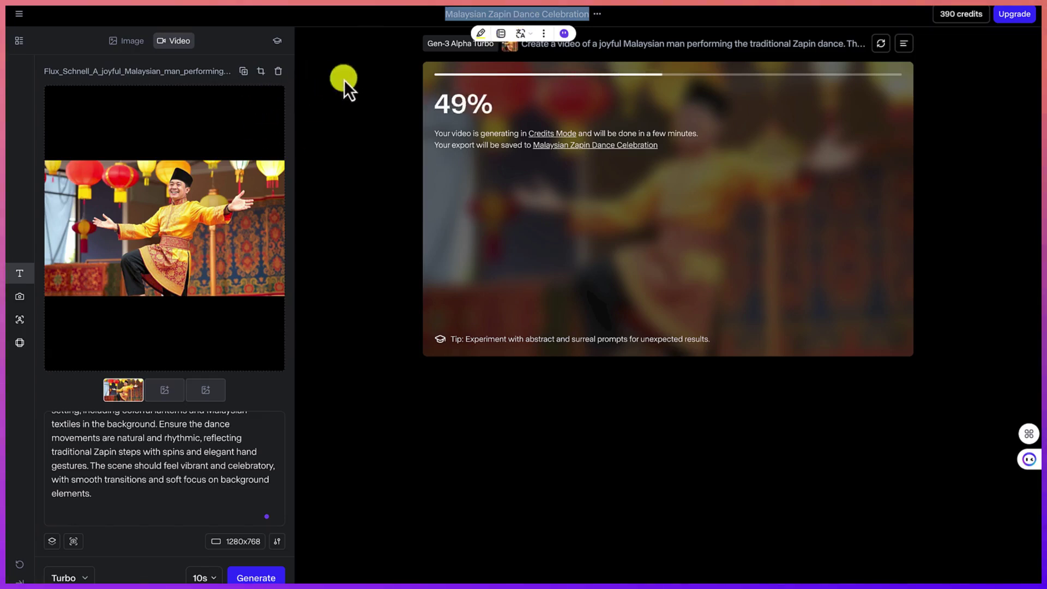
pyautogui.click(609, 14)
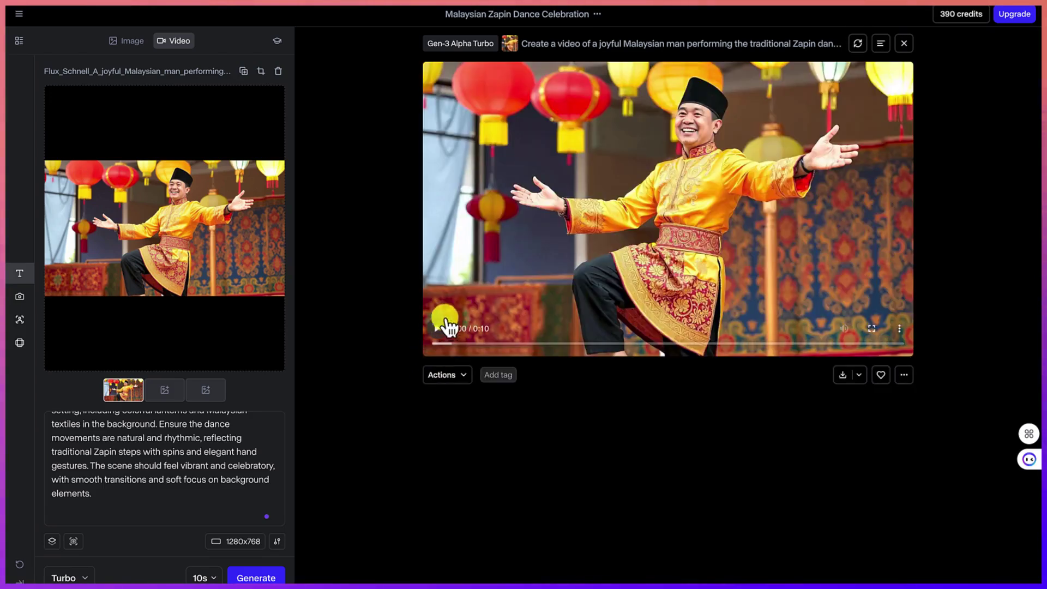
pyautogui.click(436, 333)
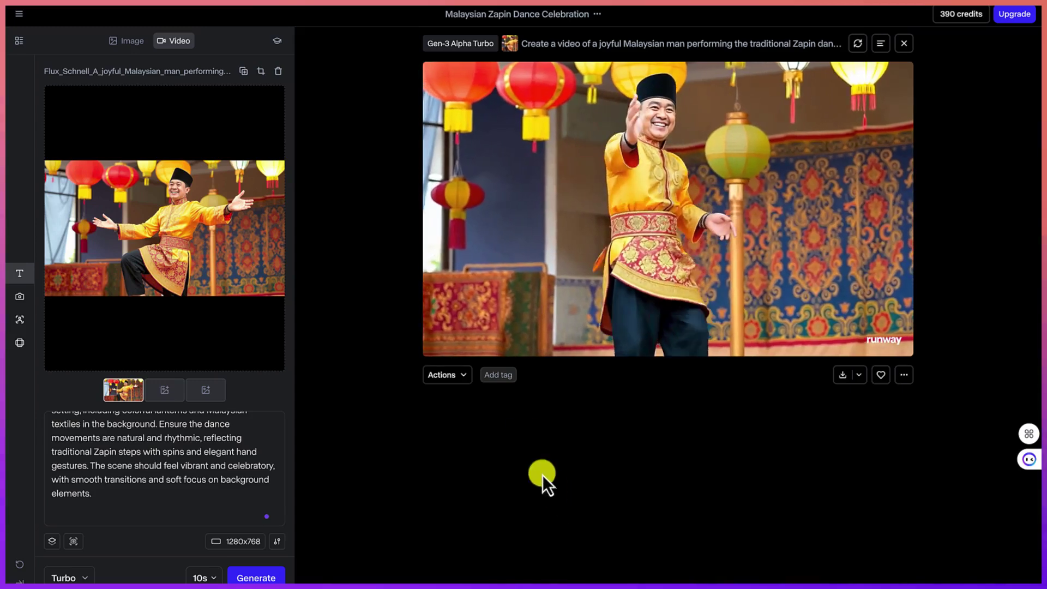
# Pause the Zapin video, download it as a 7.5 MB MP4, and check Chrome's downloads
pyautogui.moveTo(460, 310)
pyautogui.click(437, 329)
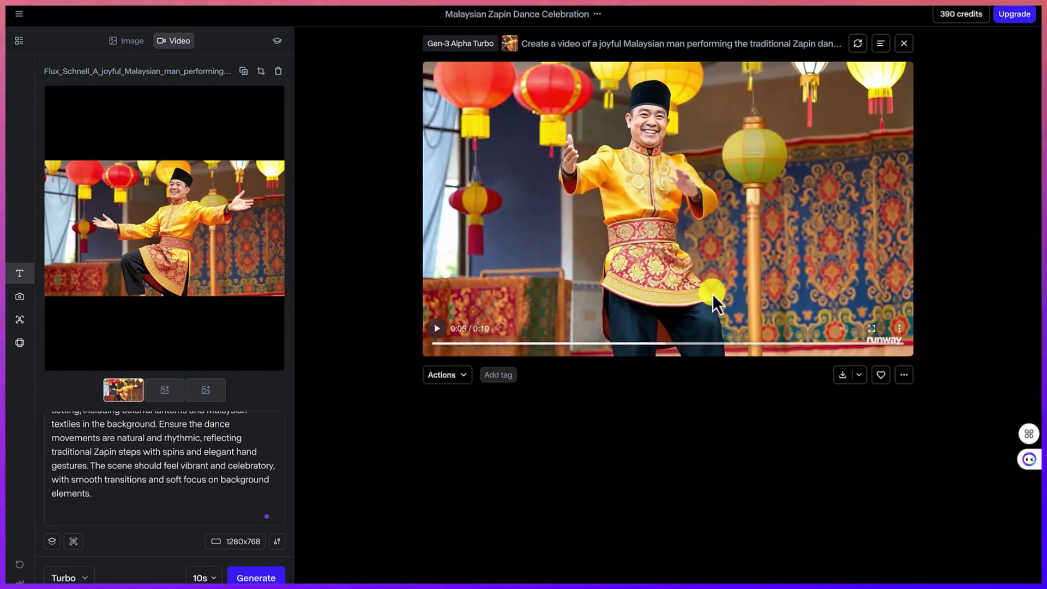
pyautogui.click(858, 375)
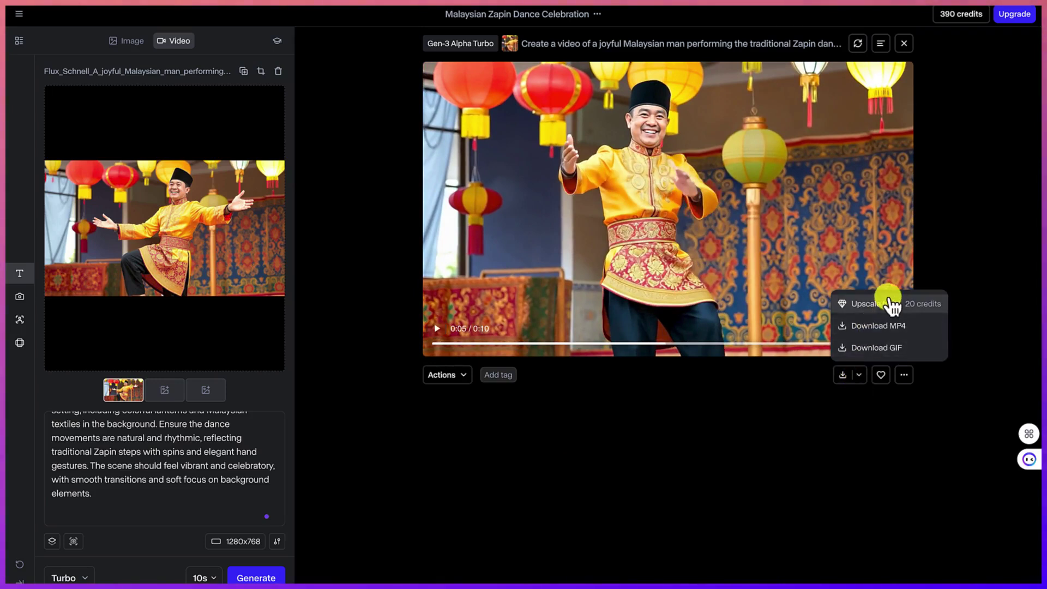
pyautogui.click(877, 325)
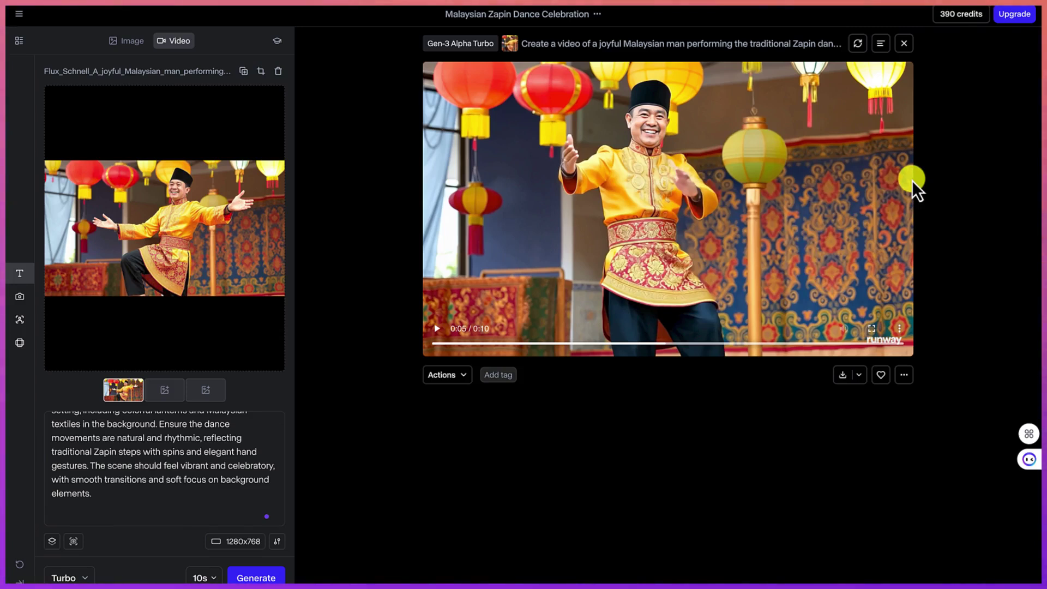
pyautogui.click(1029, 29)
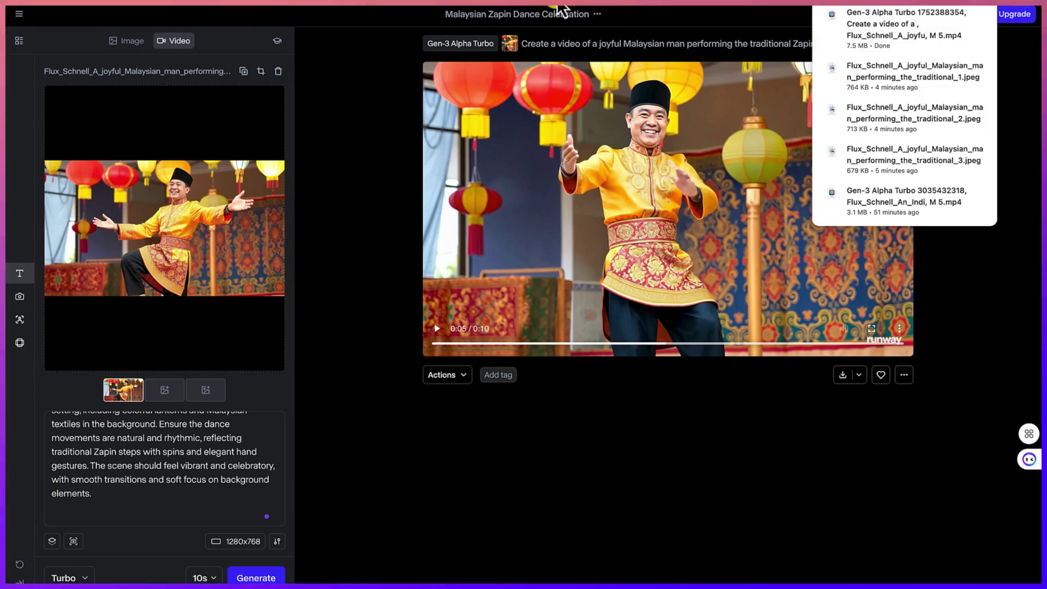
# Open suno.com/create in a new tab, then go back to the ChatGPT conversation
pyautogui.hotkey('ctrl', 't')
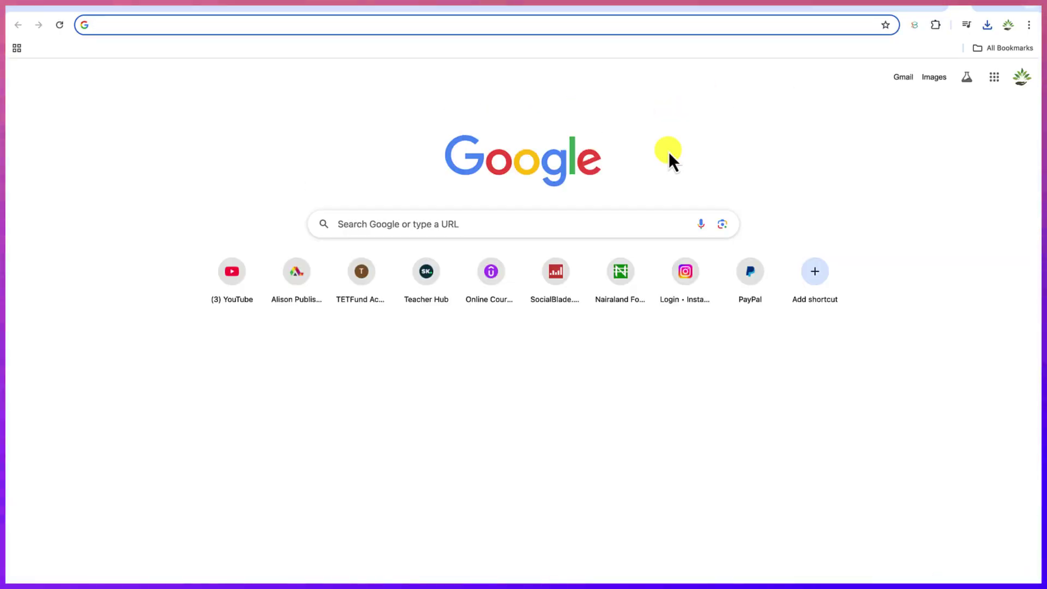
pyautogui.write('sun')
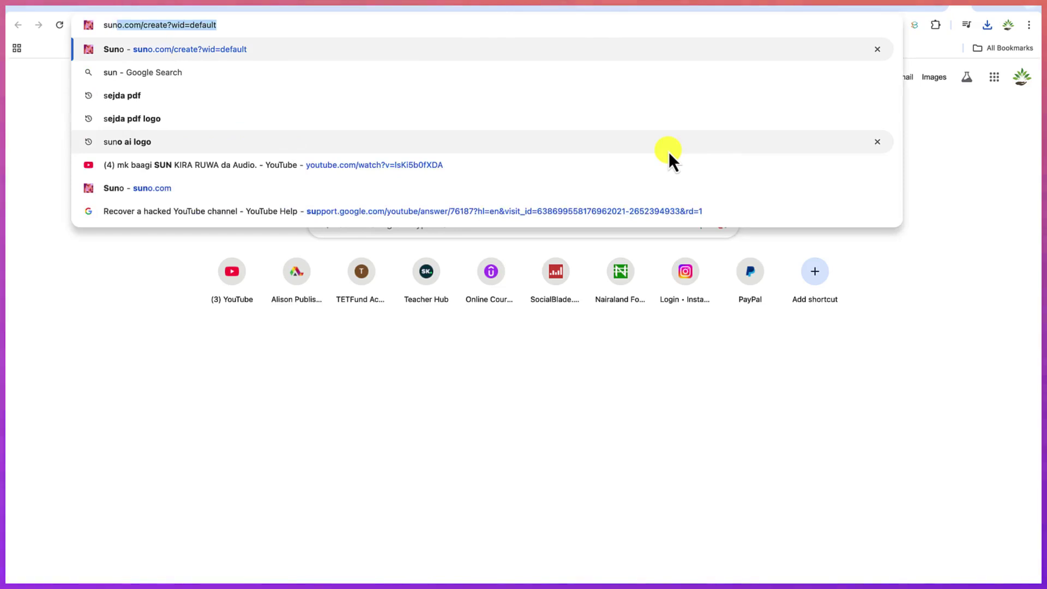
pyautogui.press('Return')
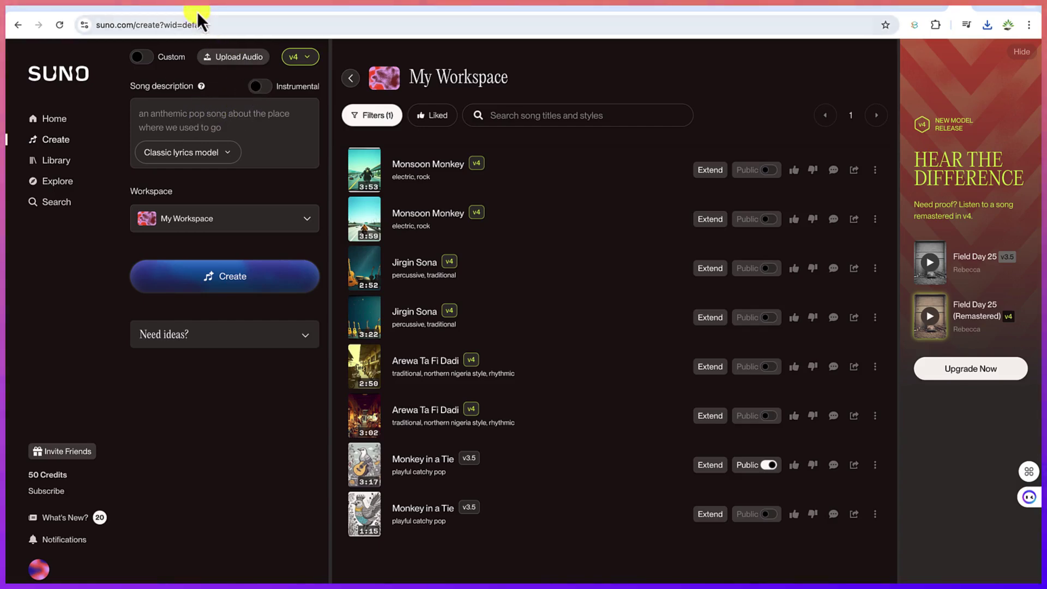
pyautogui.click(401, 5)
# Ask ChatGPT for a Suno prompt for Malaysian Zapin background music and select the returned prompt
pyautogui.click(451, 515)
pyautogui.write('can you give me a prompt to generate a ')
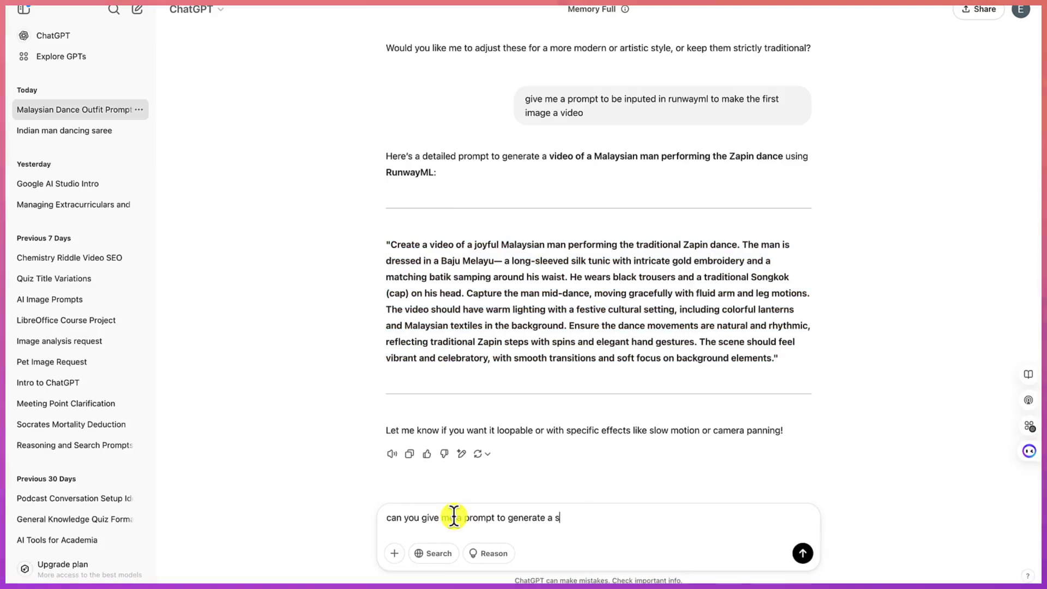
pyautogui.write('sample background music of the malaysian zapin dance performance with suno ai?')
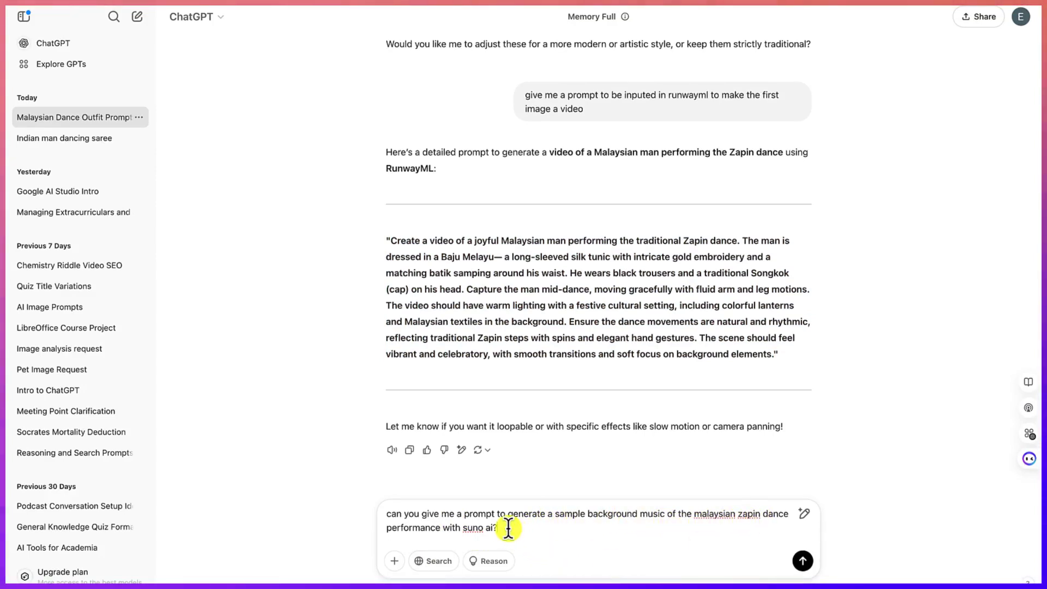
pyautogui.press('Return')
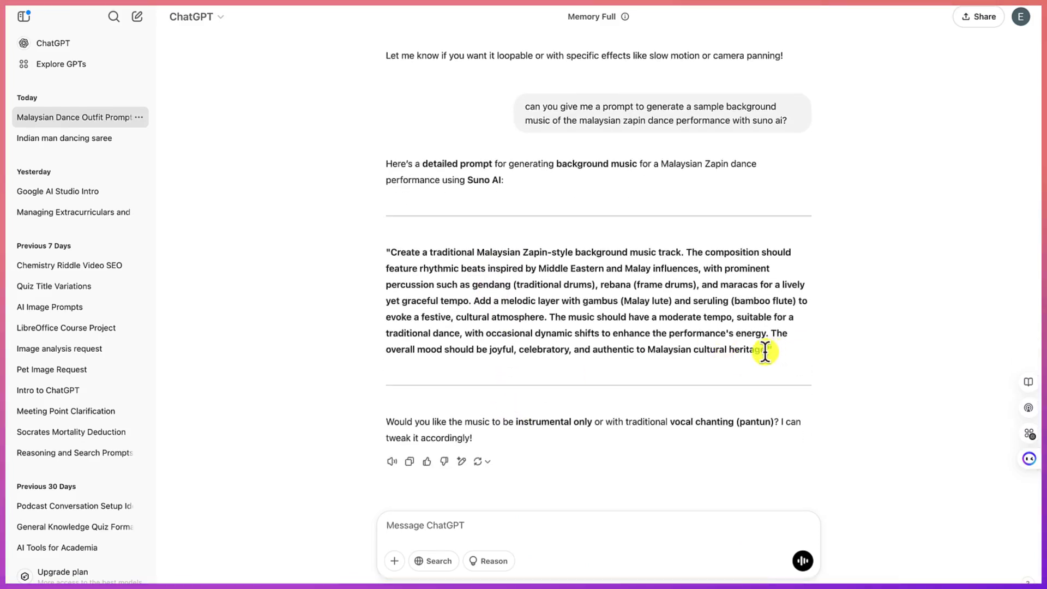
pyautogui.moveTo(745, 341); pyautogui.dragTo(391, 254)
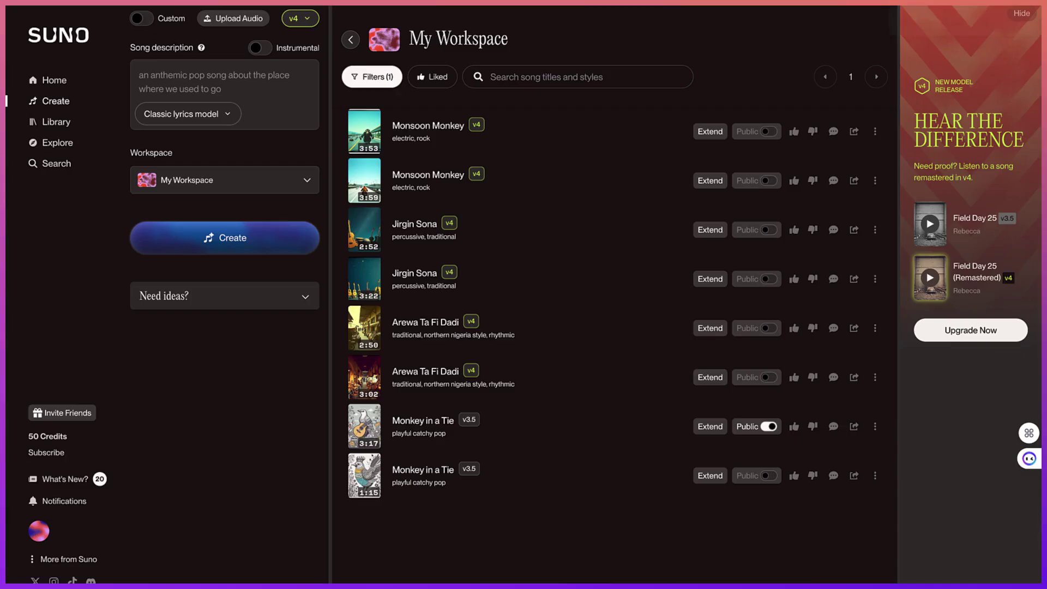
# Paste the Zapin description into Suno's Song description, then play the first Rindu Di Hati track
pyautogui.click(253, 87)
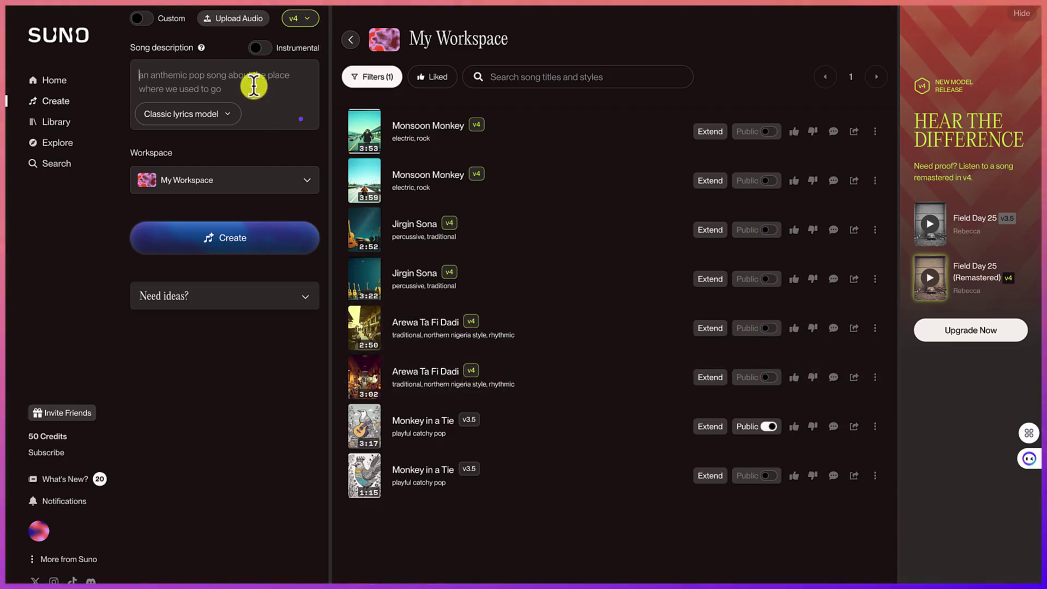
pyautogui.write('Create a traditional Malaysian Zapin-style background music track. The composition should feature rhythmic beats inspired by Middle Eastern and Malay influences, with prominent percussion such as gend')
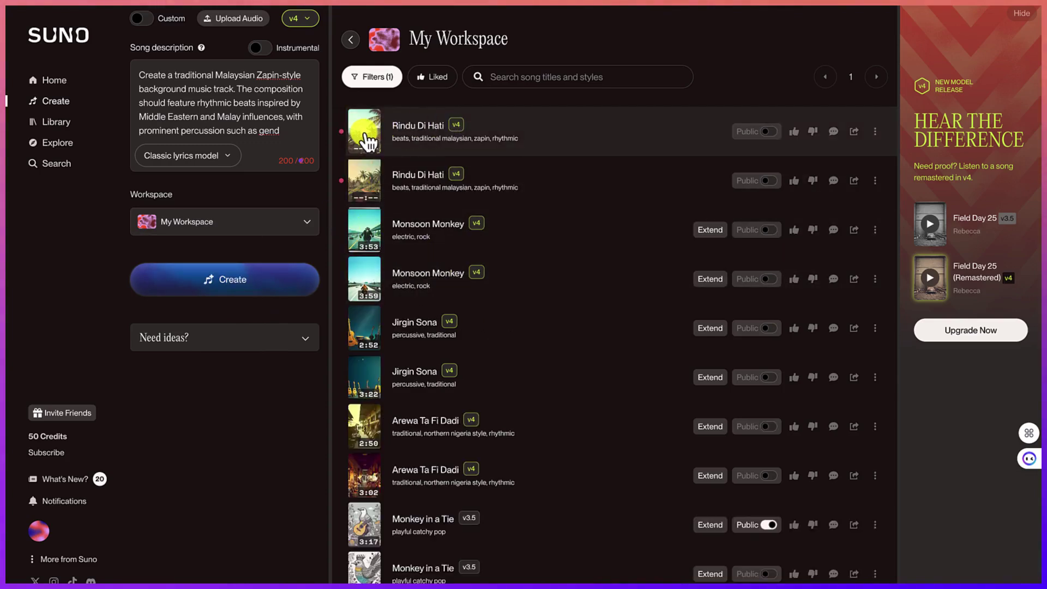
pyautogui.click(368, 142)
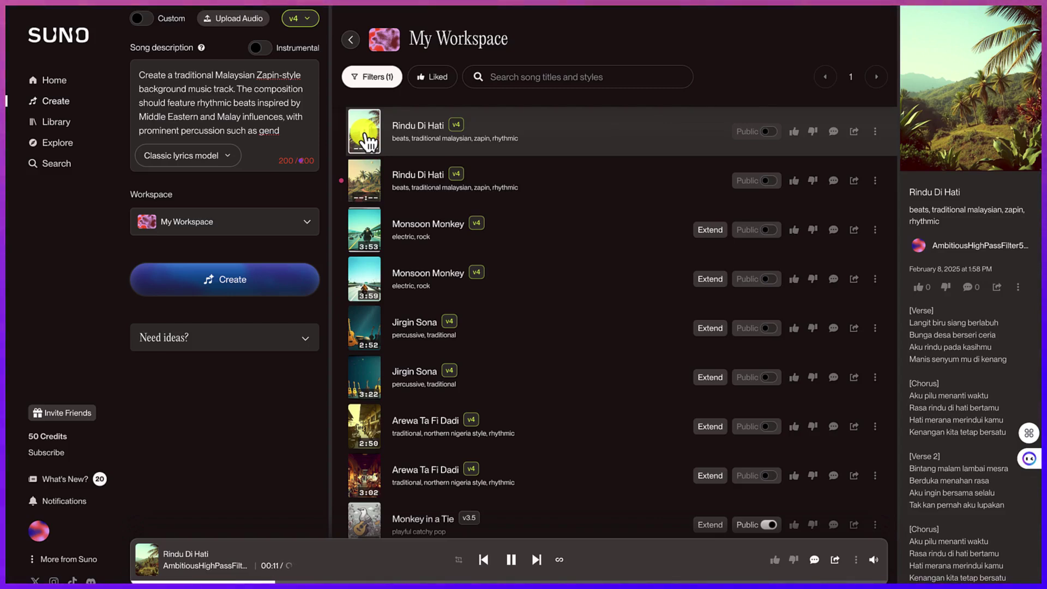
# Pause the Rindu Di Hati song and download it as an MP3
pyautogui.click(512, 566)
pyautogui.click(512, 561)
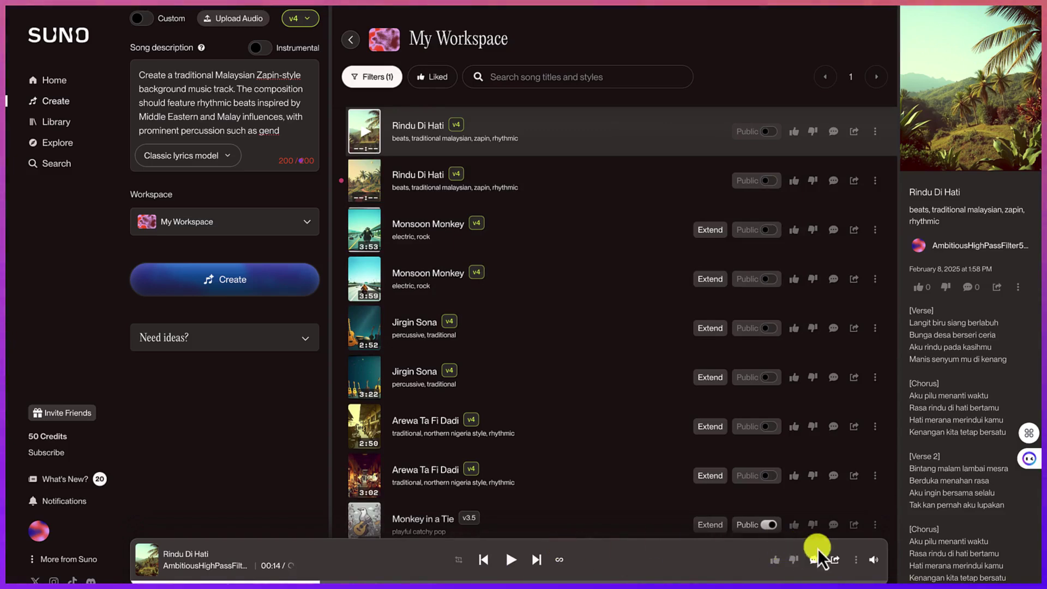
pyautogui.click(857, 561)
pyautogui.moveTo(860, 483)
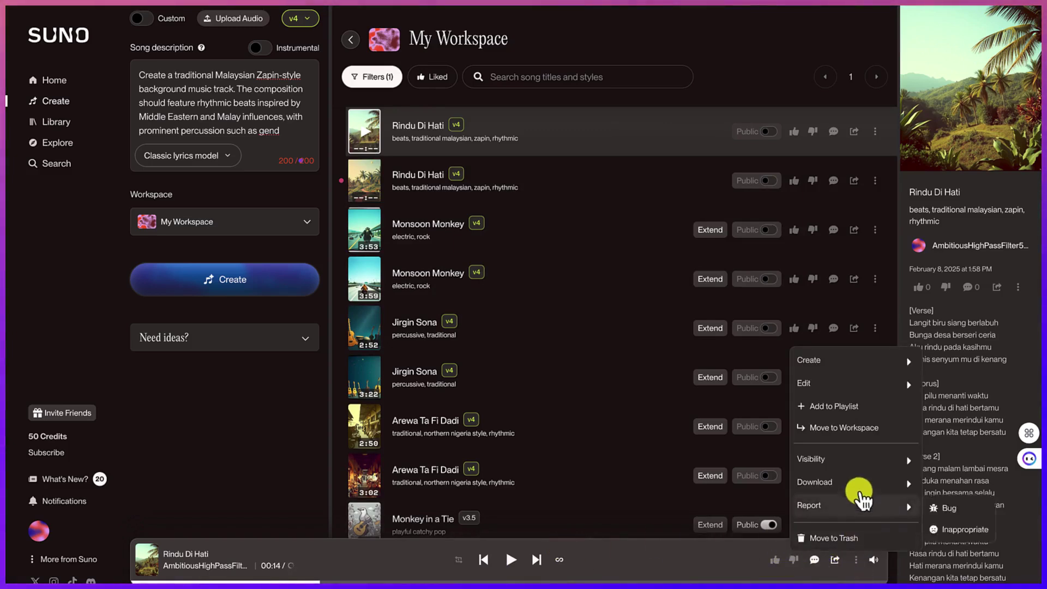
pyautogui.click(961, 485)
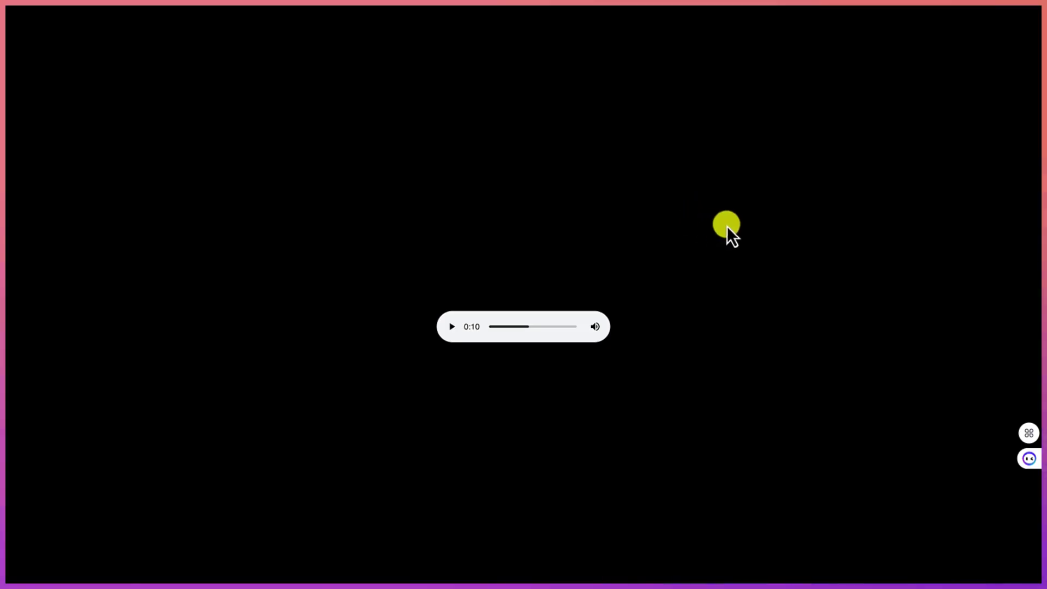
# Return to Suno's My Workspace and dismiss the 'Download failed' alert
pyautogui.click(934, 6)
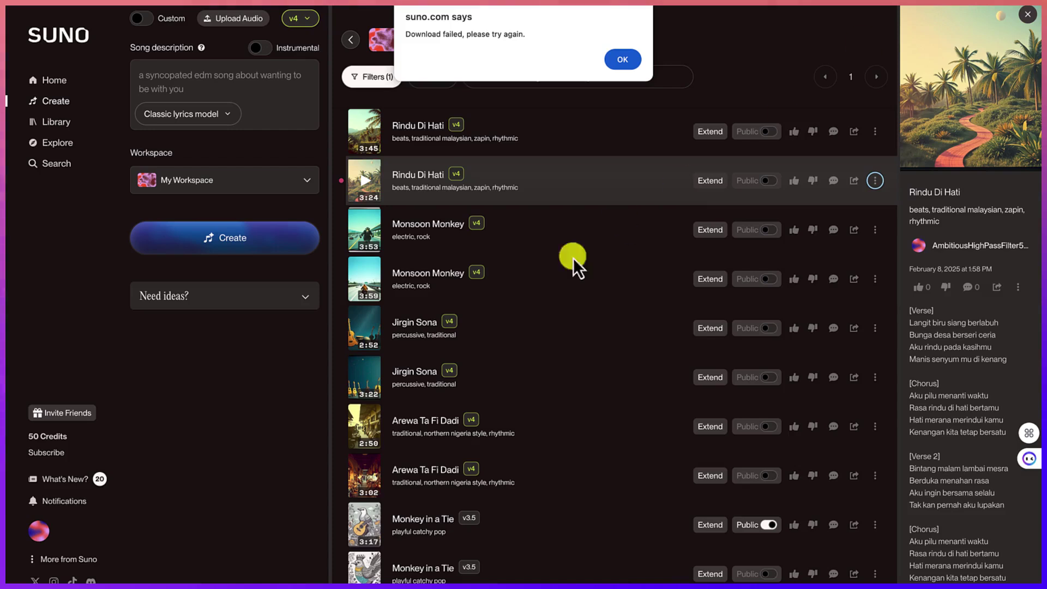
pyautogui.click(611, 61)
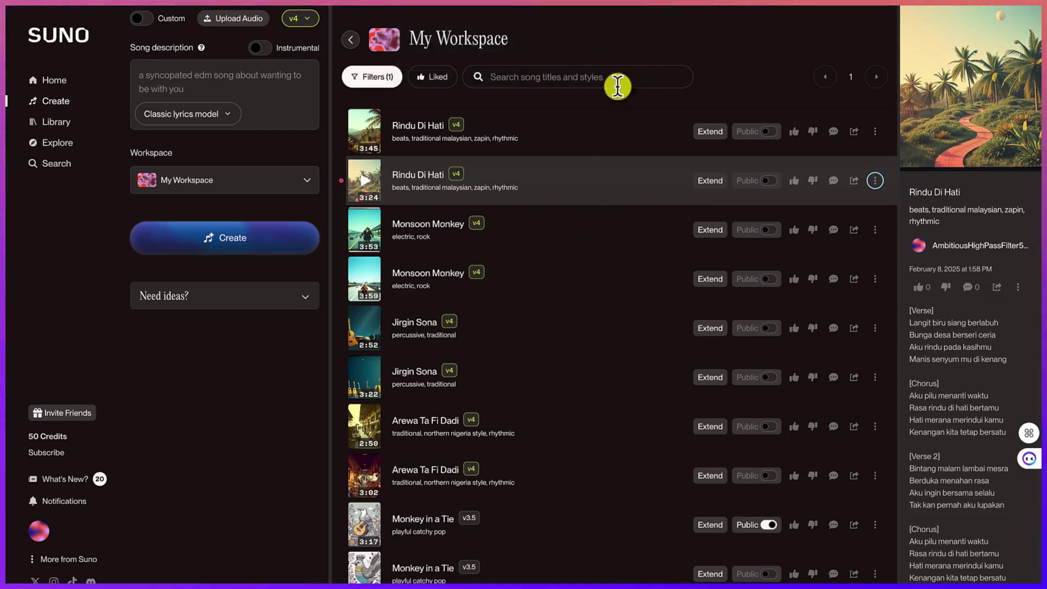
pyautogui.moveTo(541, 572)
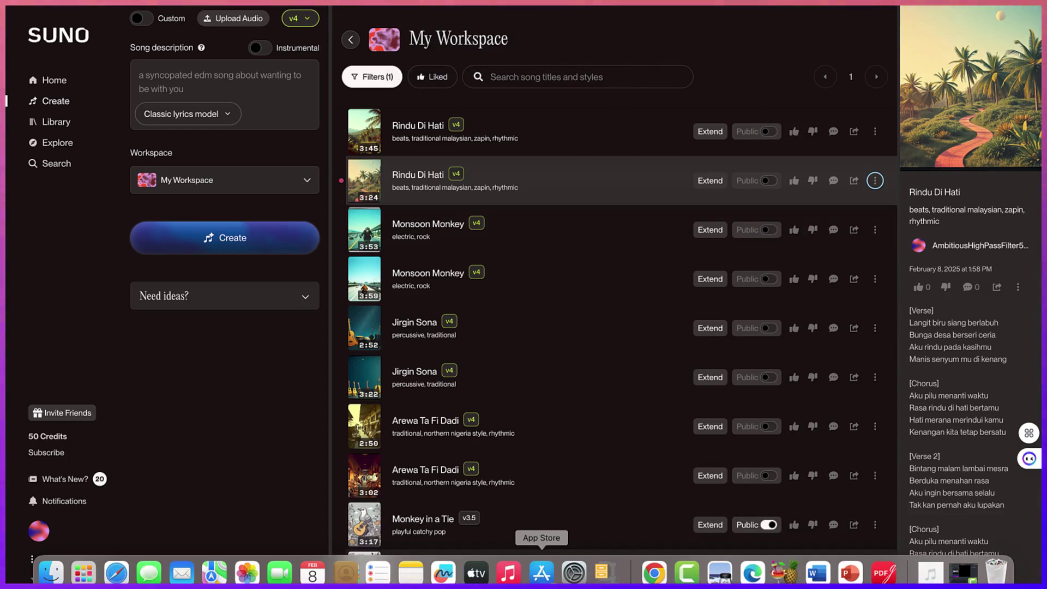
# Launch CapCut from Launchpad to reach its home screen listing 60 projects
pyautogui.click(86, 577)
pyautogui.write('p')
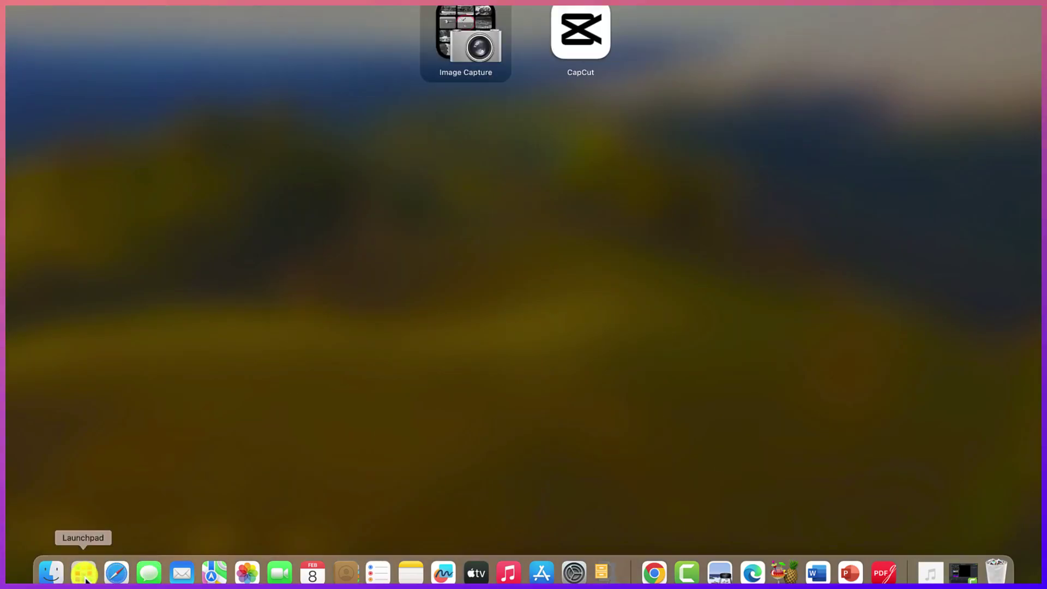
pyautogui.click(581, 48)
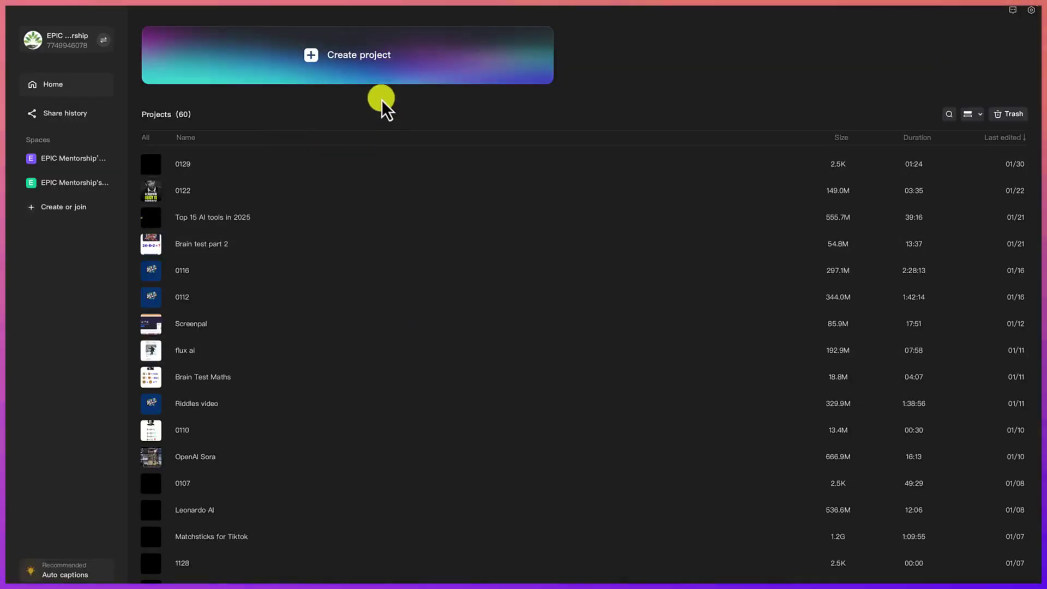
# Create project 0208, import the Gen-3 dance video and Rindu Di Hati.mp3, and place the video on the timeline
pyautogui.click(377, 64)
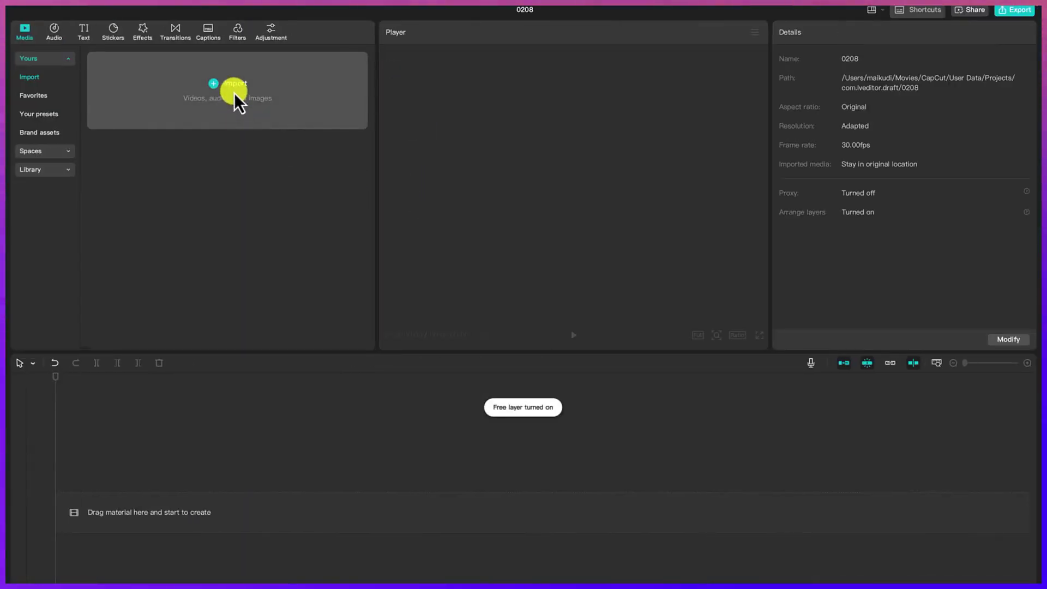
pyautogui.click(247, 119)
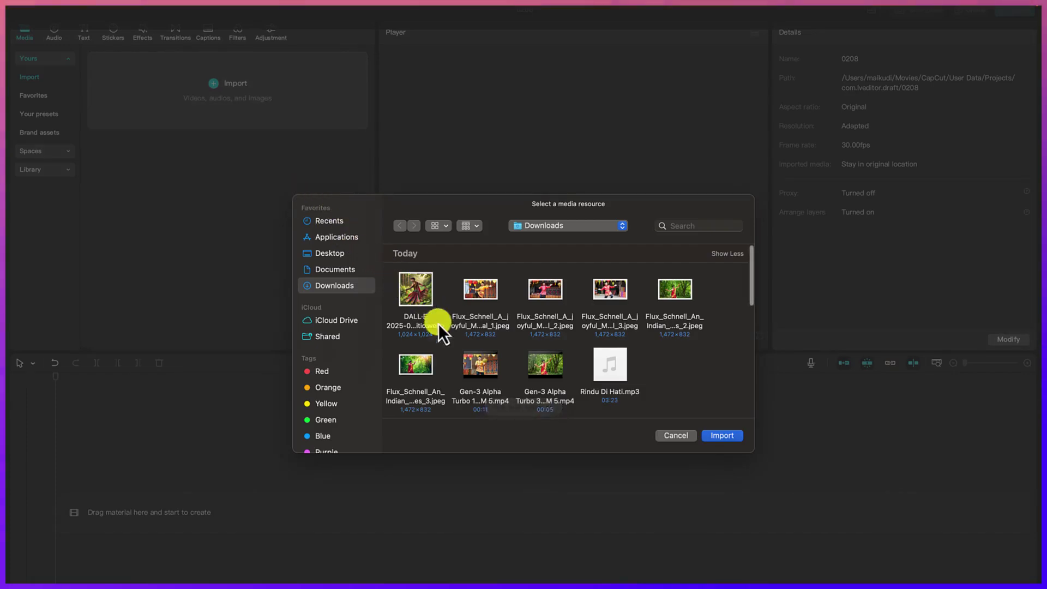
pyautogui.click(545, 401)
pyautogui.click(480, 397)
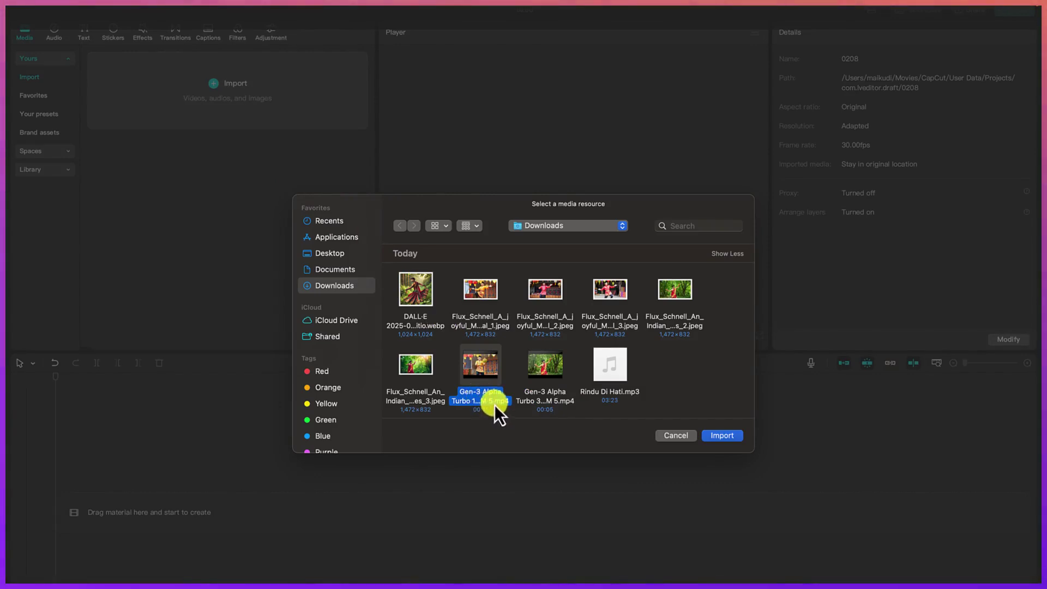
pyautogui.keyDown('super'); pyautogui.click(620, 390); pyautogui.keyUp('super')
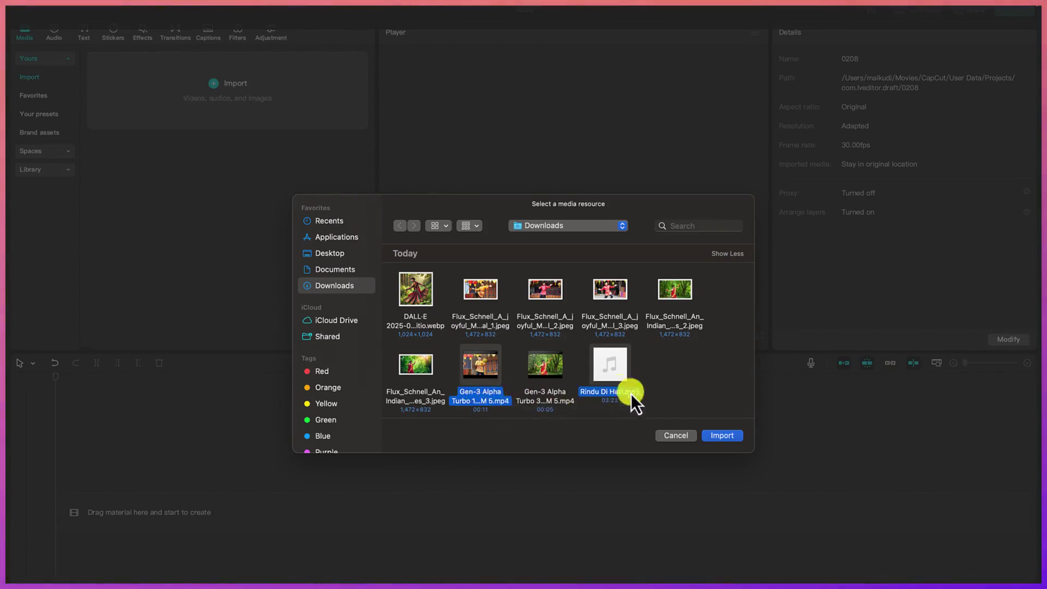
pyautogui.click(719, 438)
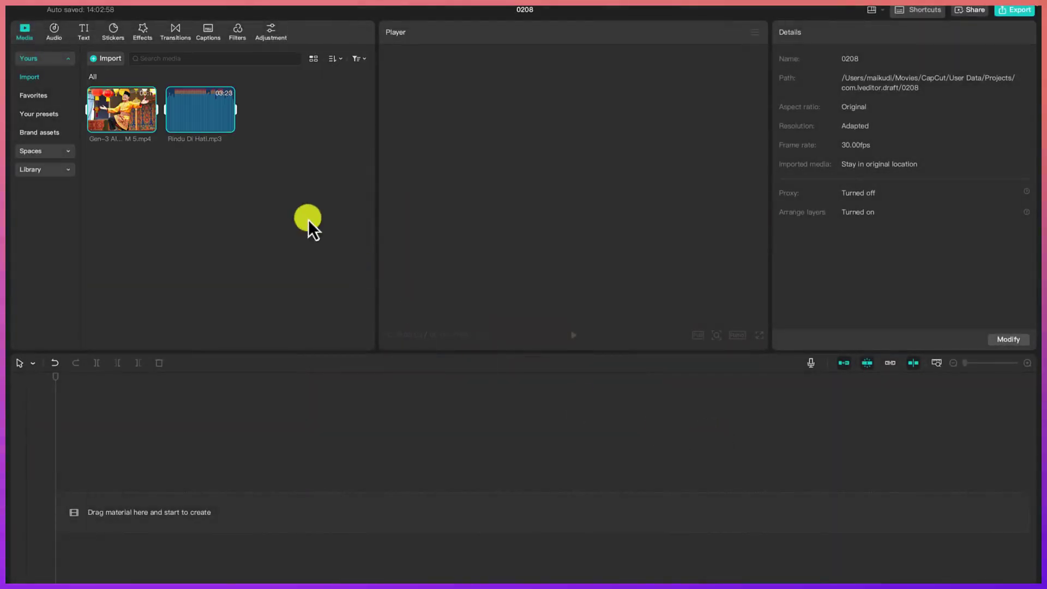
pyautogui.moveTo(126, 126); pyautogui.dragTo(99, 497)
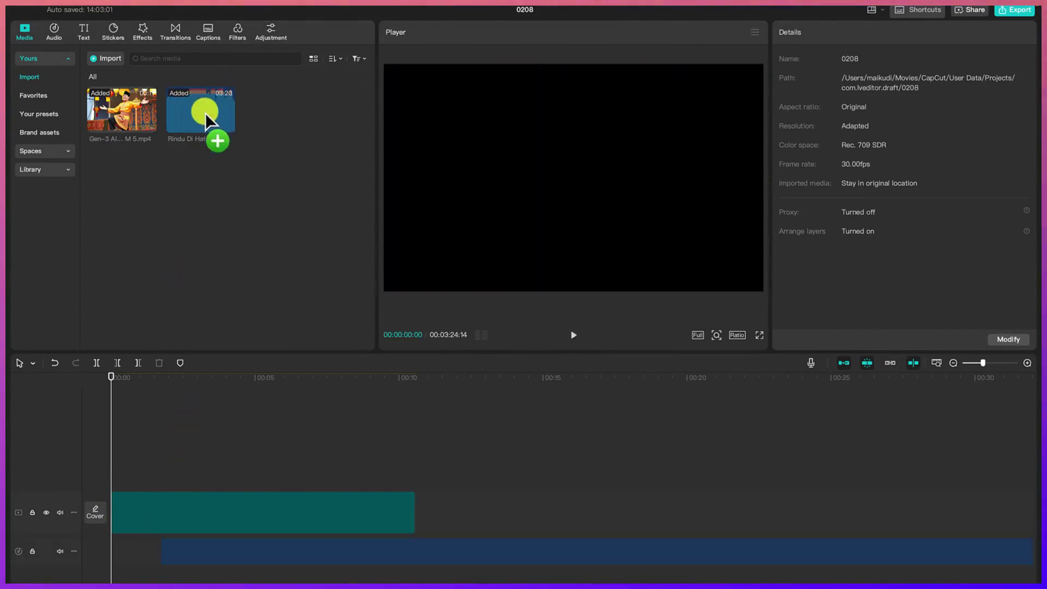
# Add Rindu Di Hati to its own audio track starting at 00:00
pyautogui.click(208, 116)
pyautogui.click(199, 213)
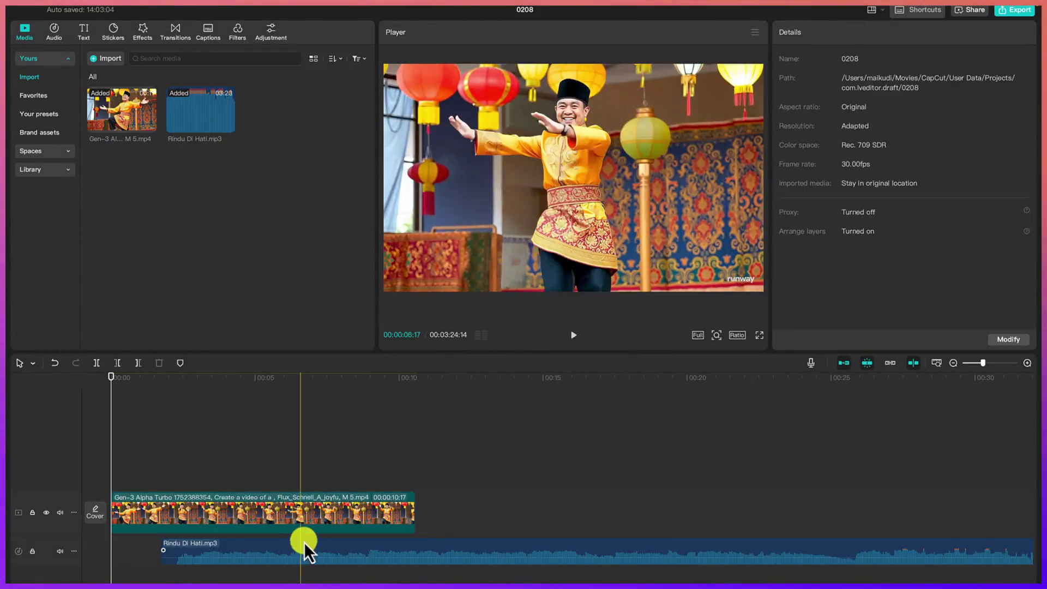
pyautogui.moveTo(315, 547); pyautogui.dragTo(196, 544)
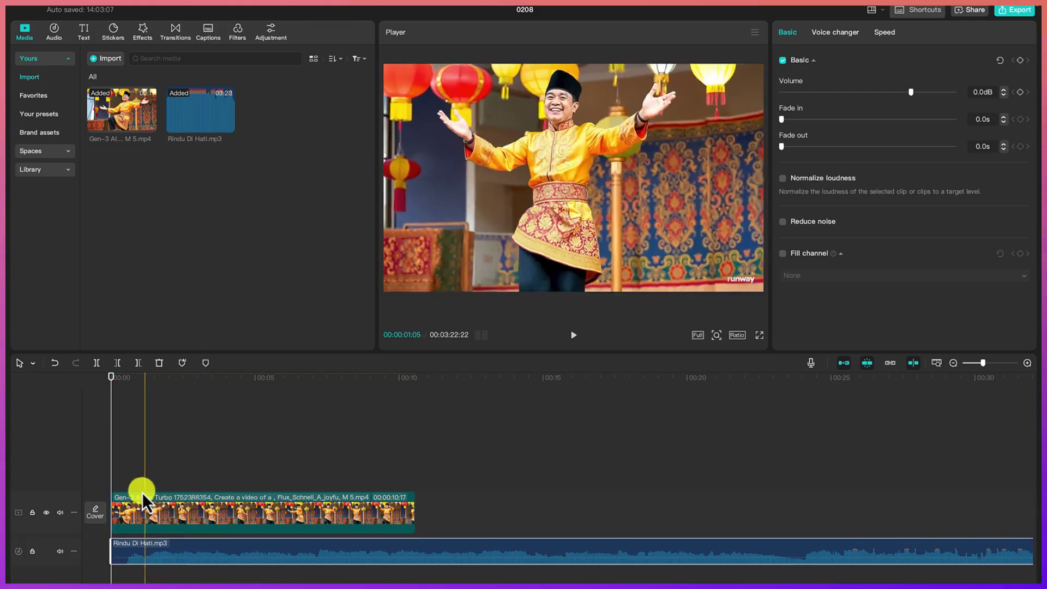
# Preview the edit and trim the song to end where the dance clip ends
pyautogui.press('space')
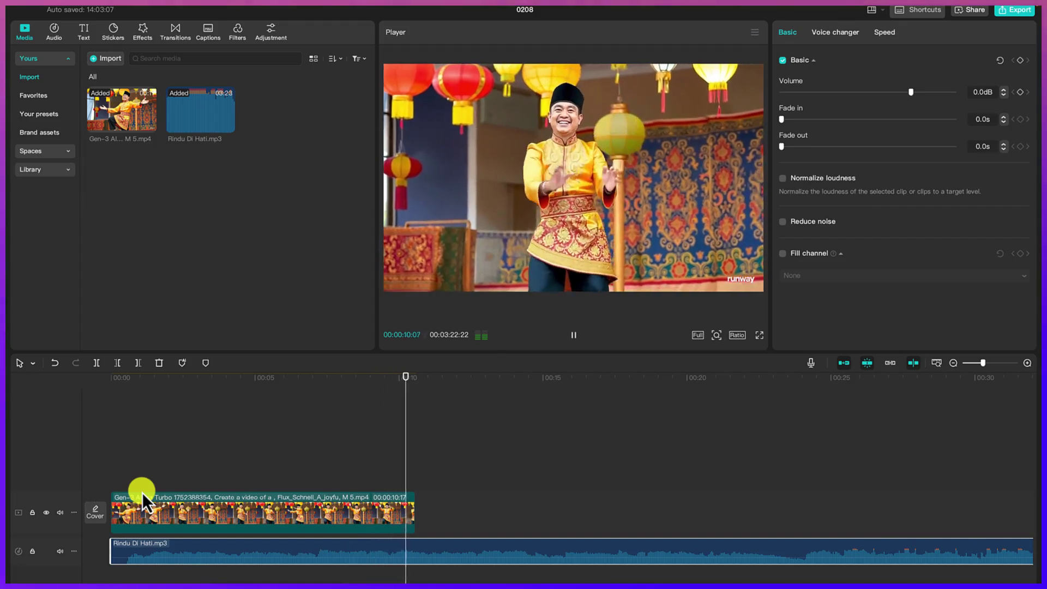
pyautogui.press('space')
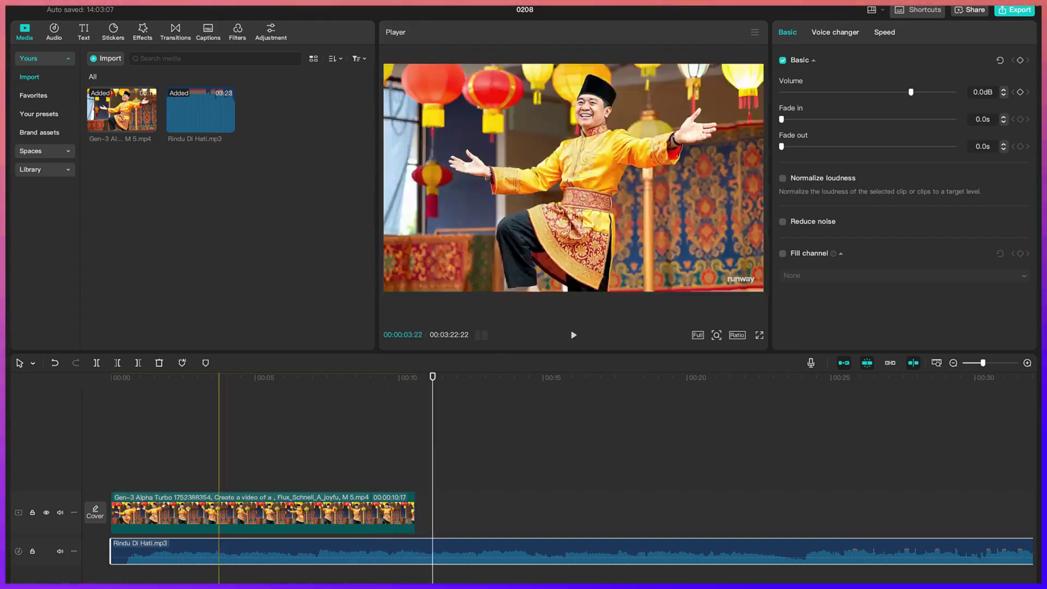
pyautogui.click(414, 549)
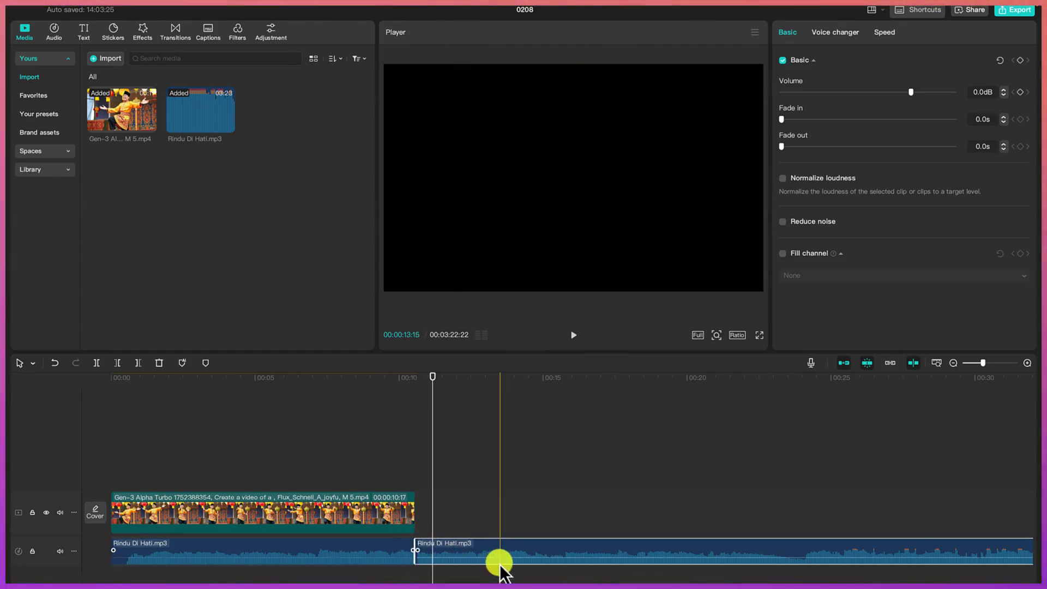
pyautogui.press('Delete')
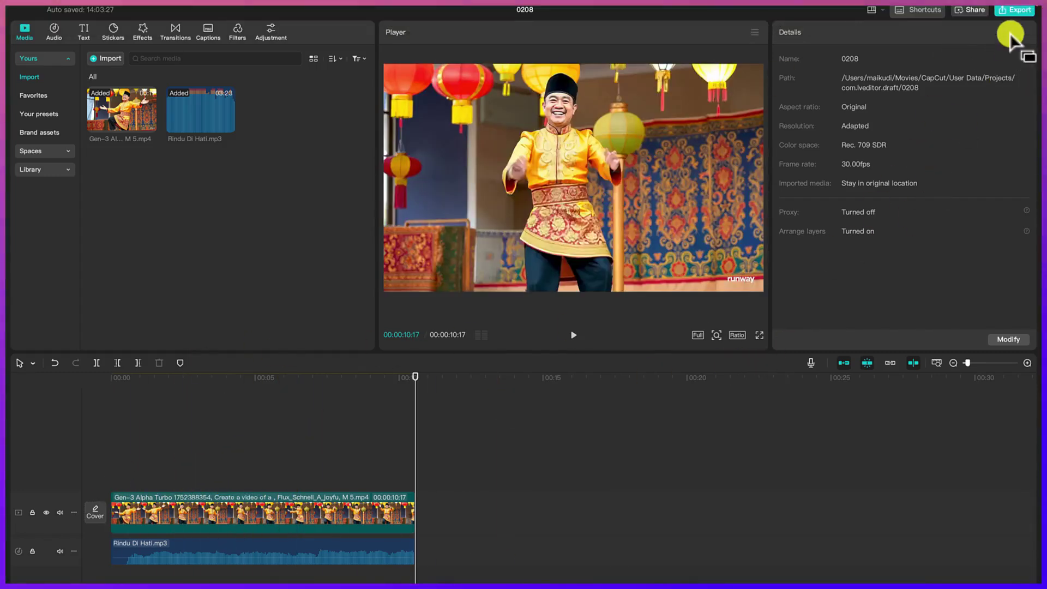
# Export the project as 'Malaysian dance', an 11-second 1080P MP4, then close the share dialog
pyautogui.click(1014, 10)
pyautogui.write('Malays')
pyautogui.write('ce')
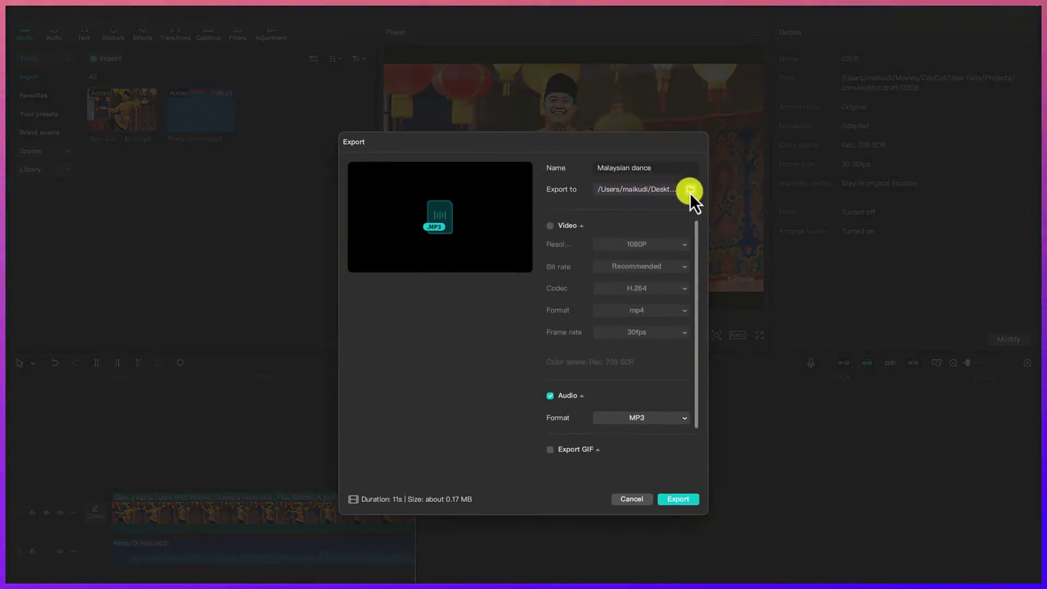
pyautogui.click(690, 190)
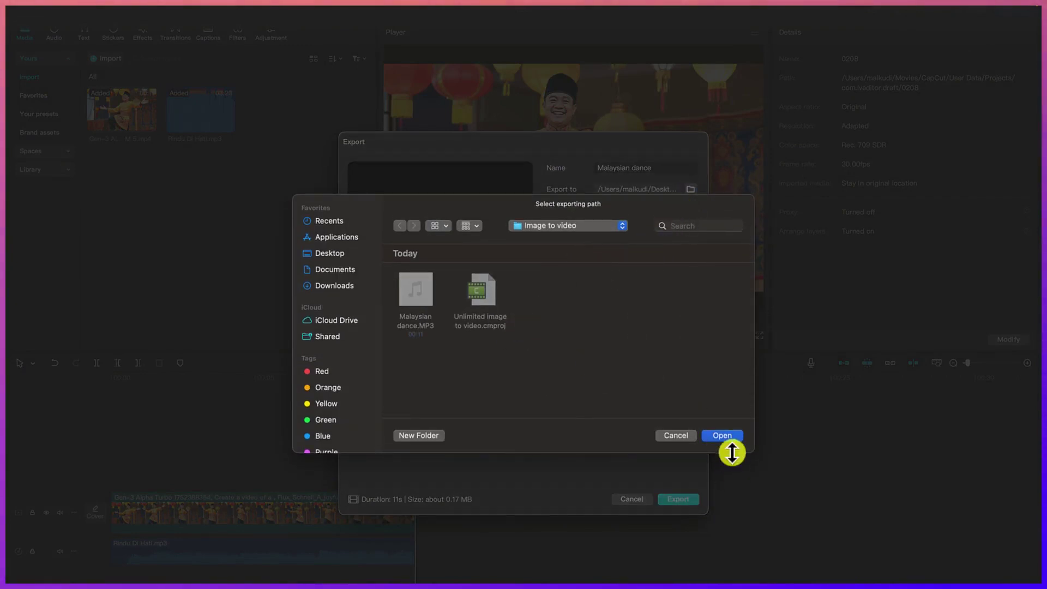
pyautogui.click(728, 436)
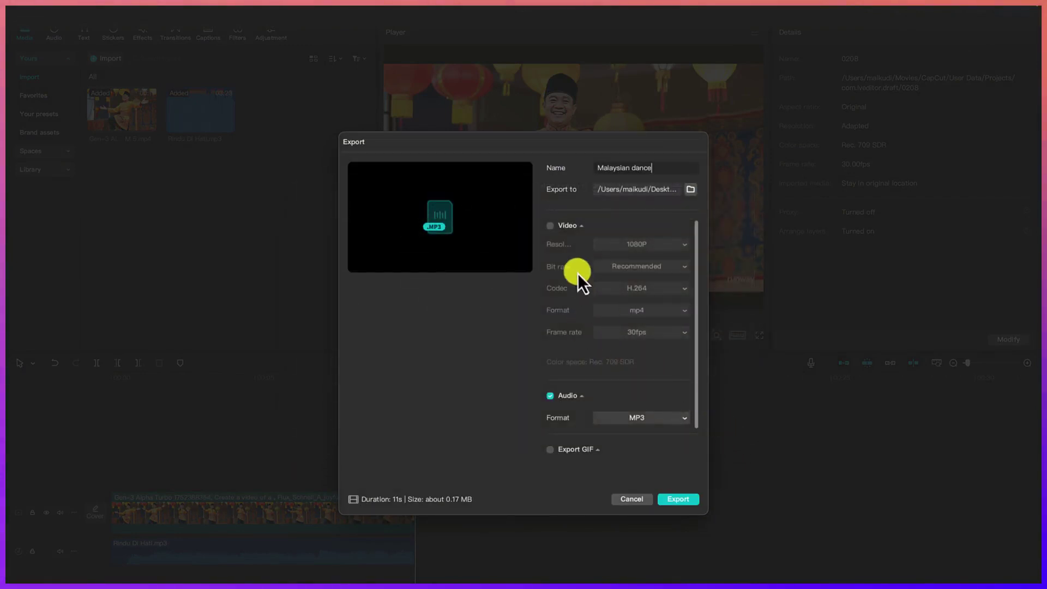
pyautogui.click(552, 226)
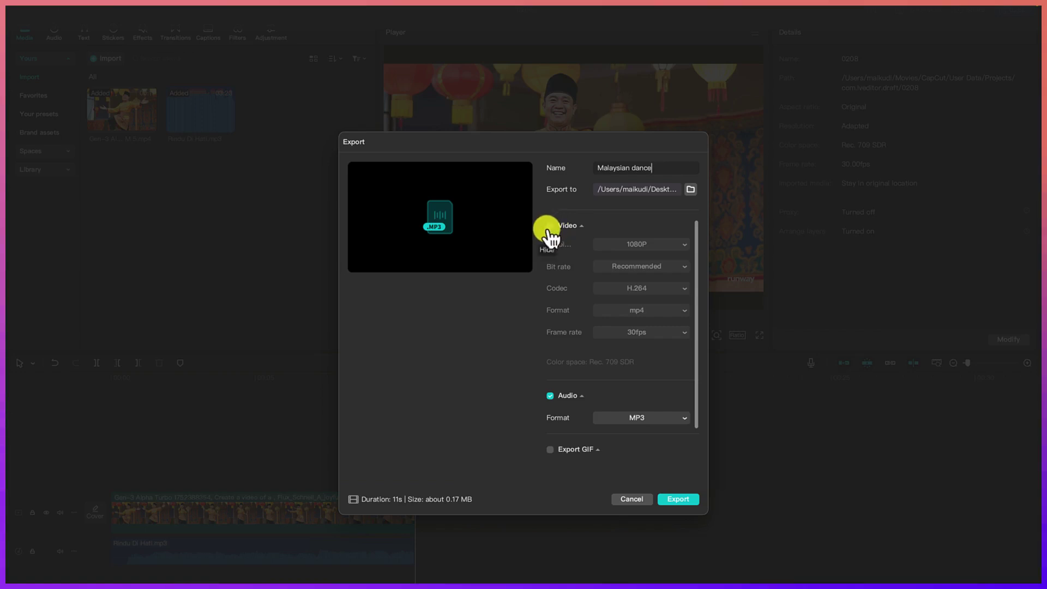
pyautogui.click(678, 499)
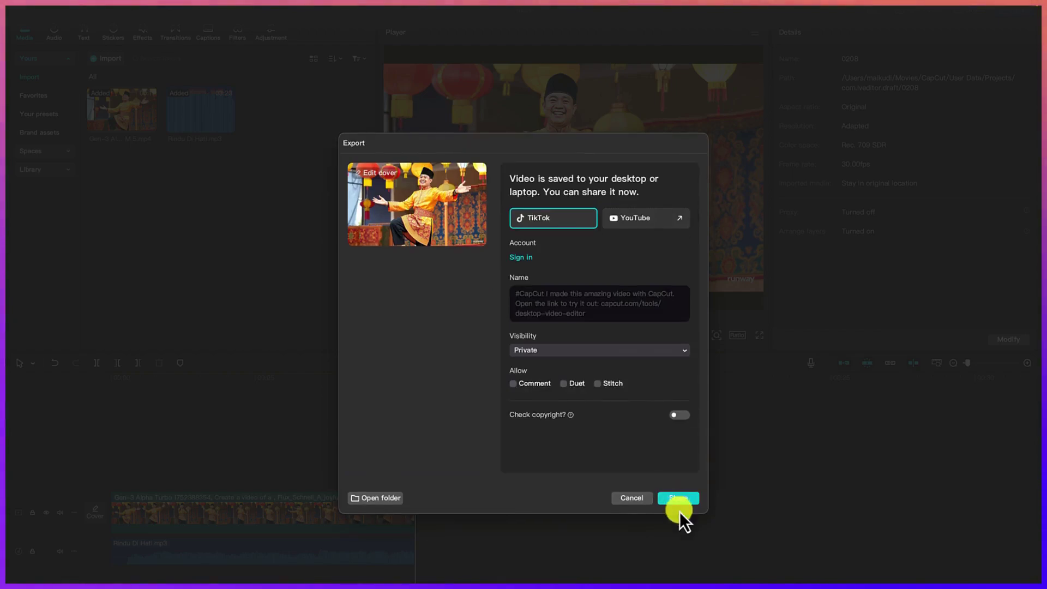
pyautogui.click(642, 501)
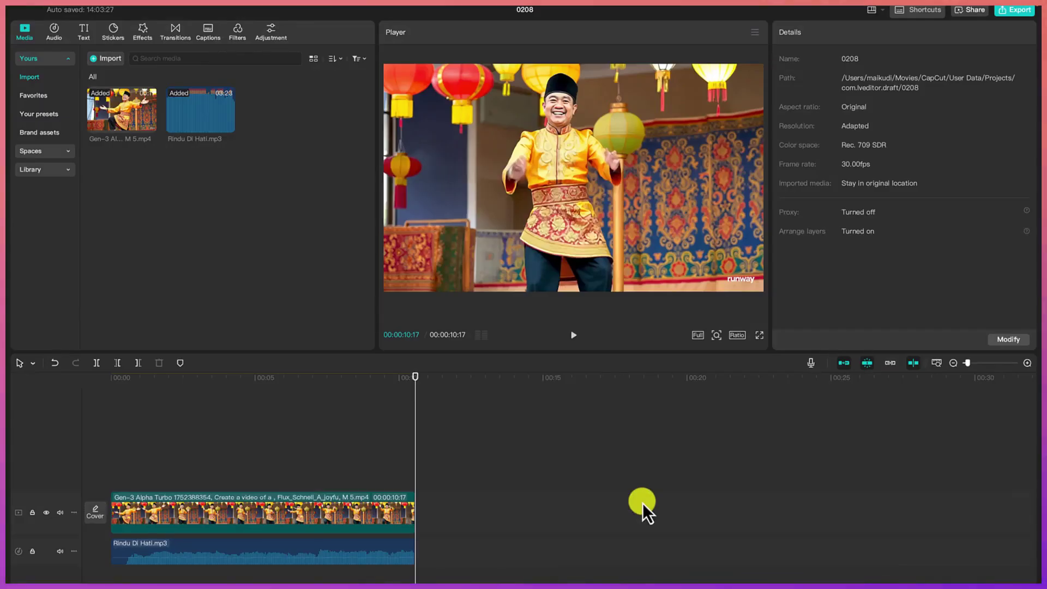